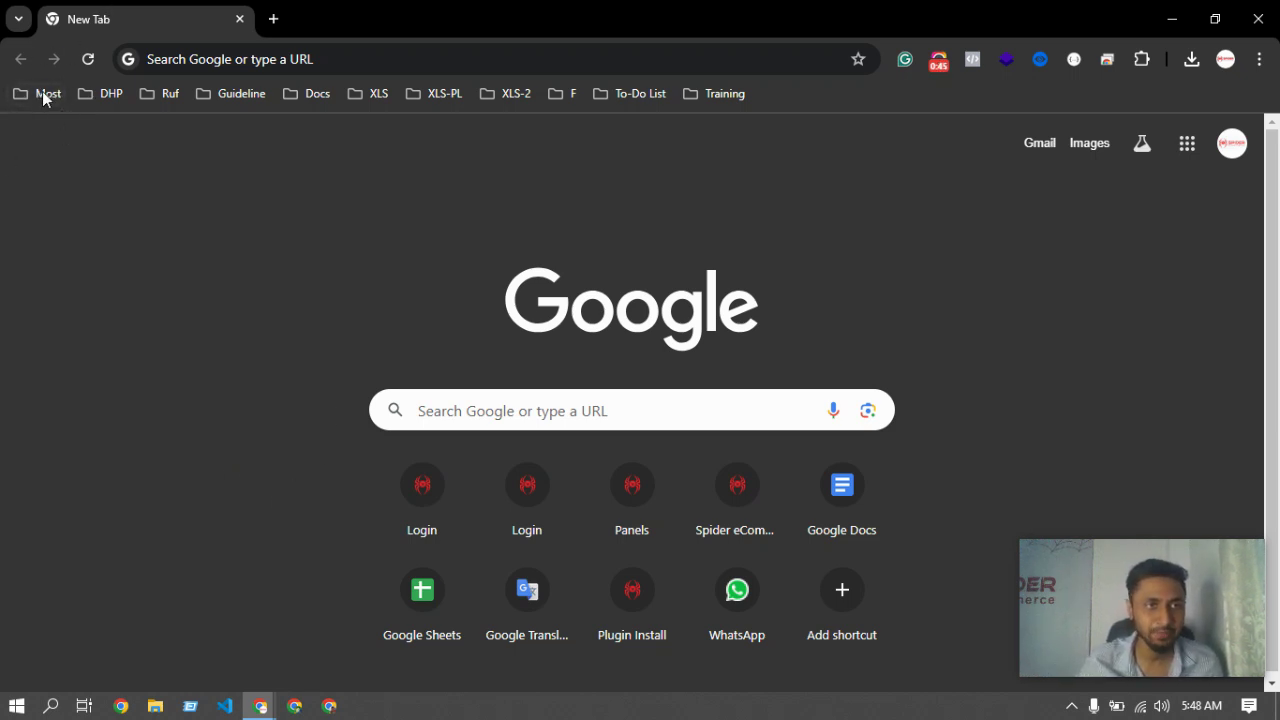
- Search Google for the HostSeba web hosting company and open its website at hostseba.com
{"action": "left_click", "coordinate": [195, 60]}
{"action": "left_click", "coordinate": [42, 130]}
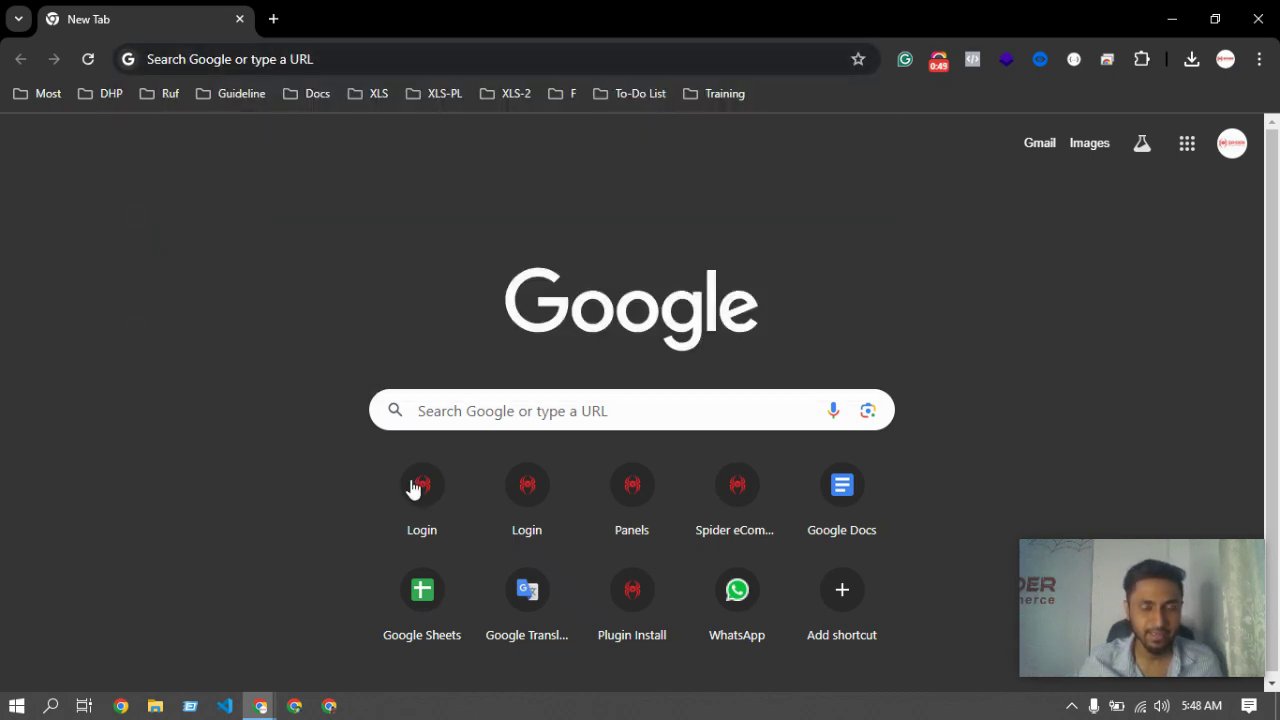
{"action": "left_click", "coordinate": [478, 410]}
{"action": "type", "text": "host"}
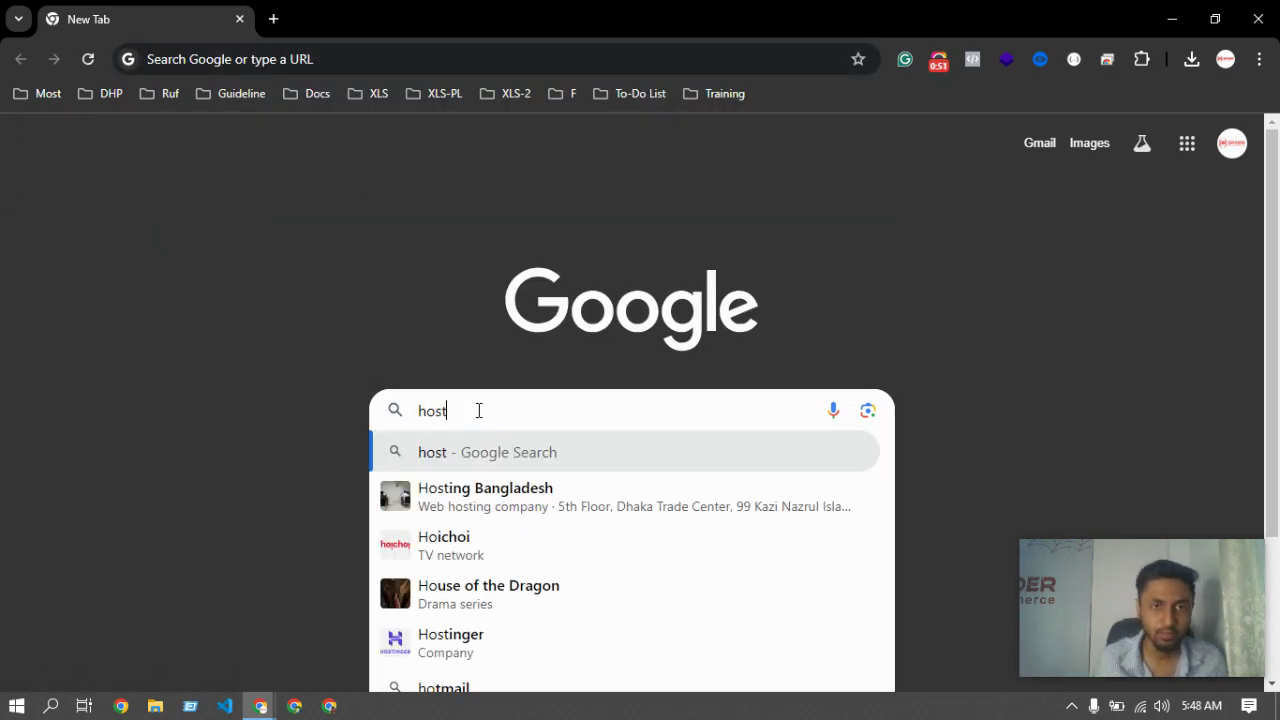
{"action": "type", "text": "sebsa"}
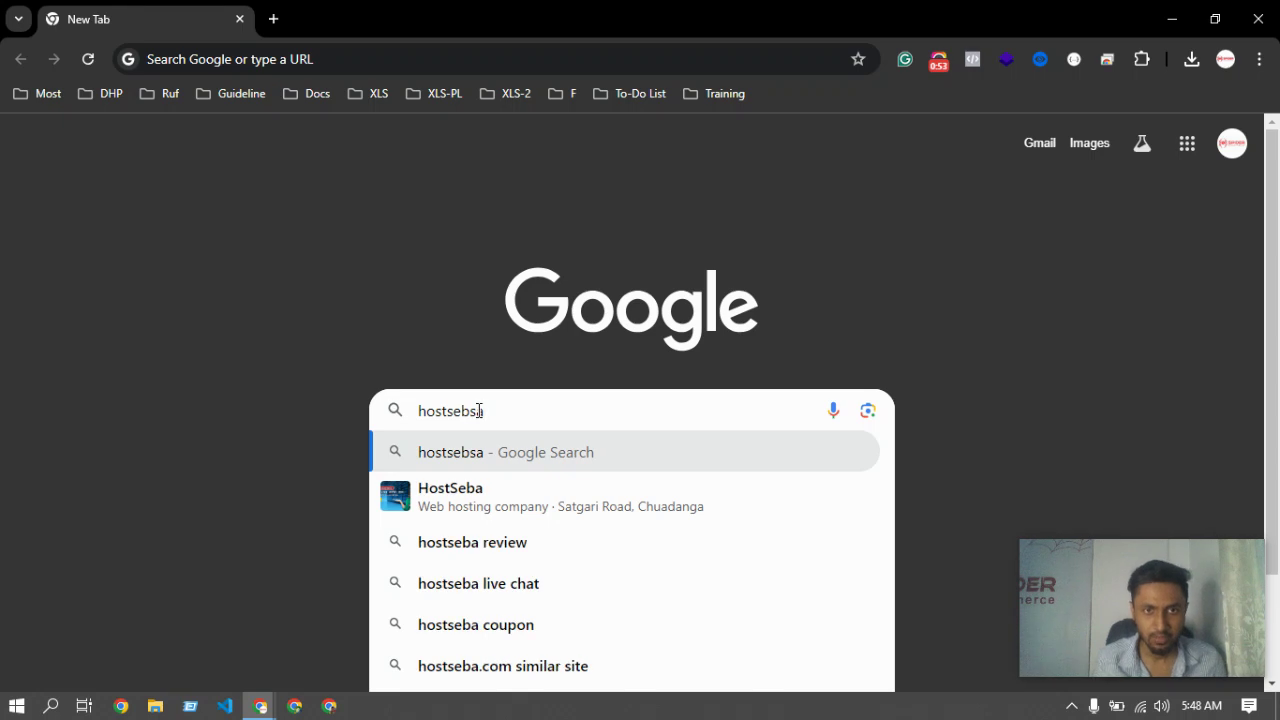
{"action": "left_click", "coordinate": [480, 494]}
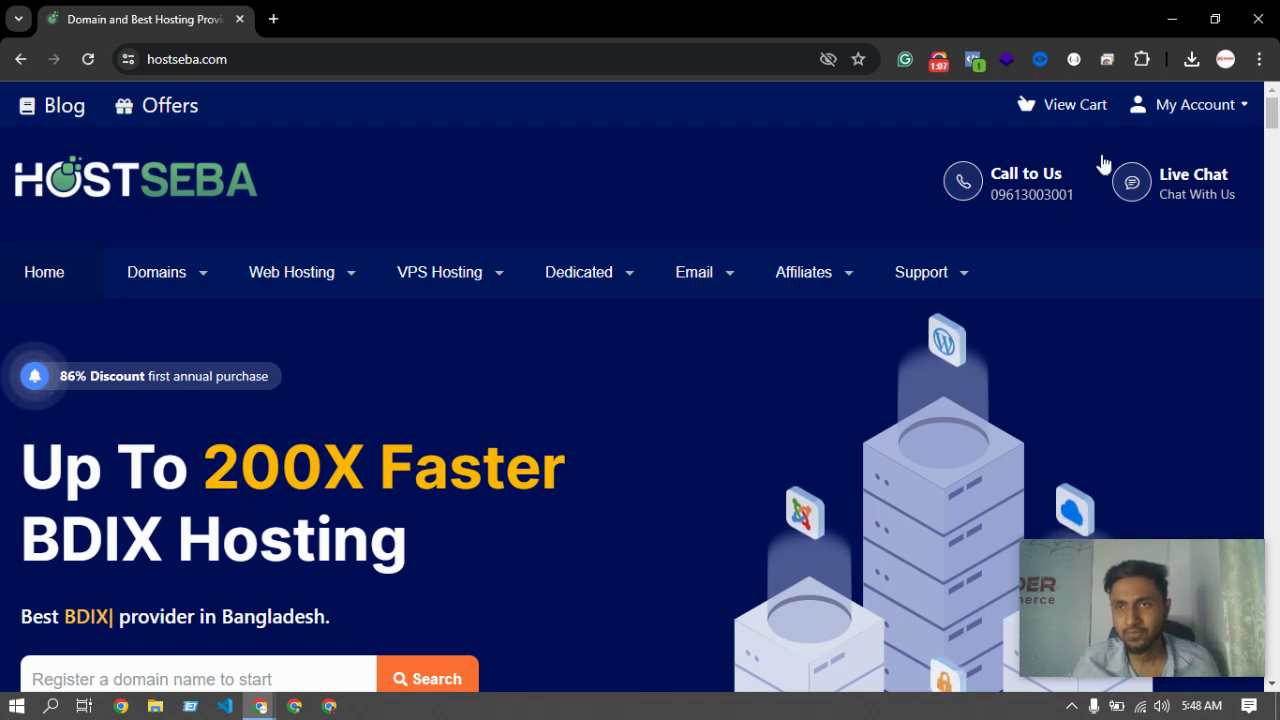
- Open HostSeba's client login page and log in with the account e-mail and password
{"action": "mouse_move", "coordinate": [1195, 112]}
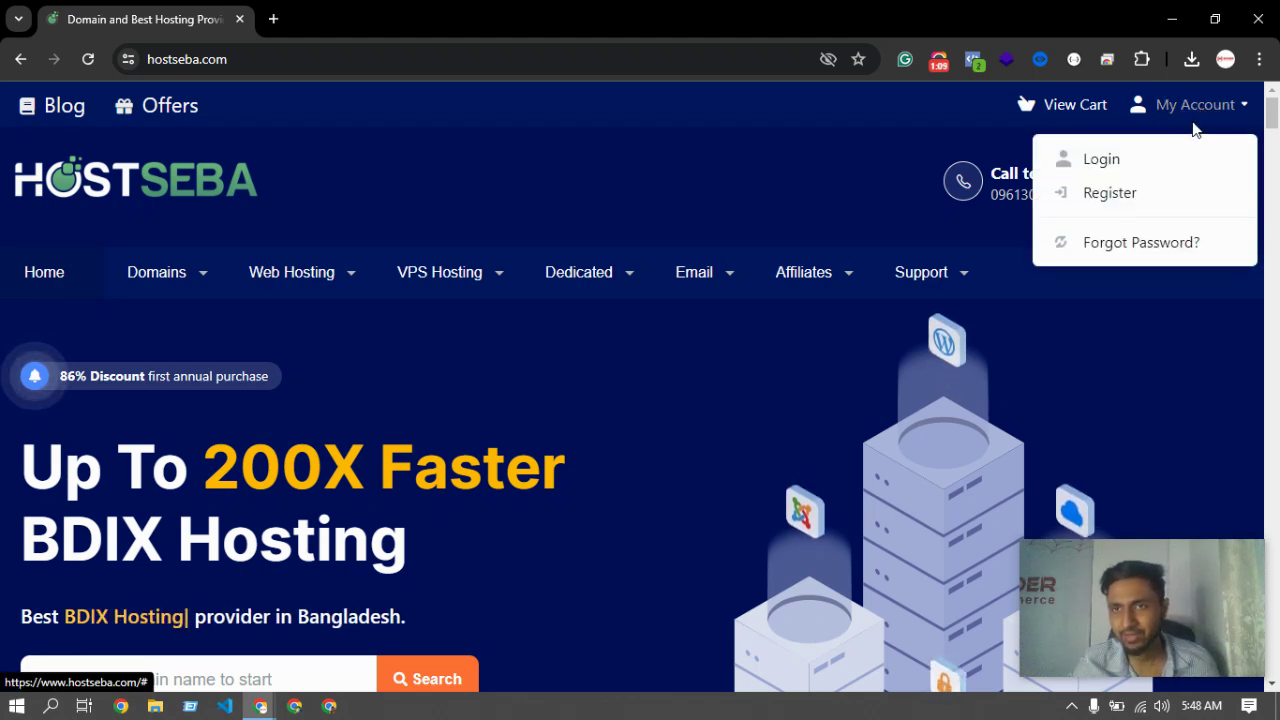
{"action": "left_click", "coordinate": [1068, 160]}
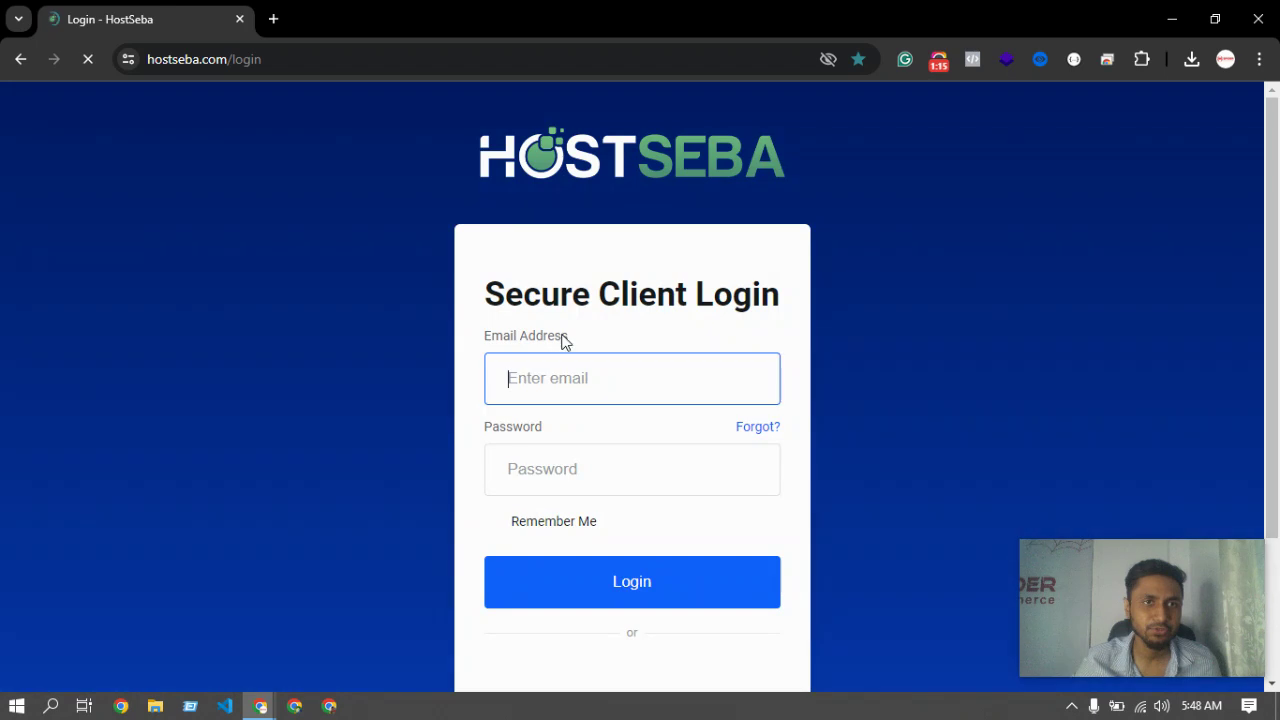
{"action": "scroll", "coordinate": [600, 414], "scroll_direction": "down", "scroll_amount": 1}
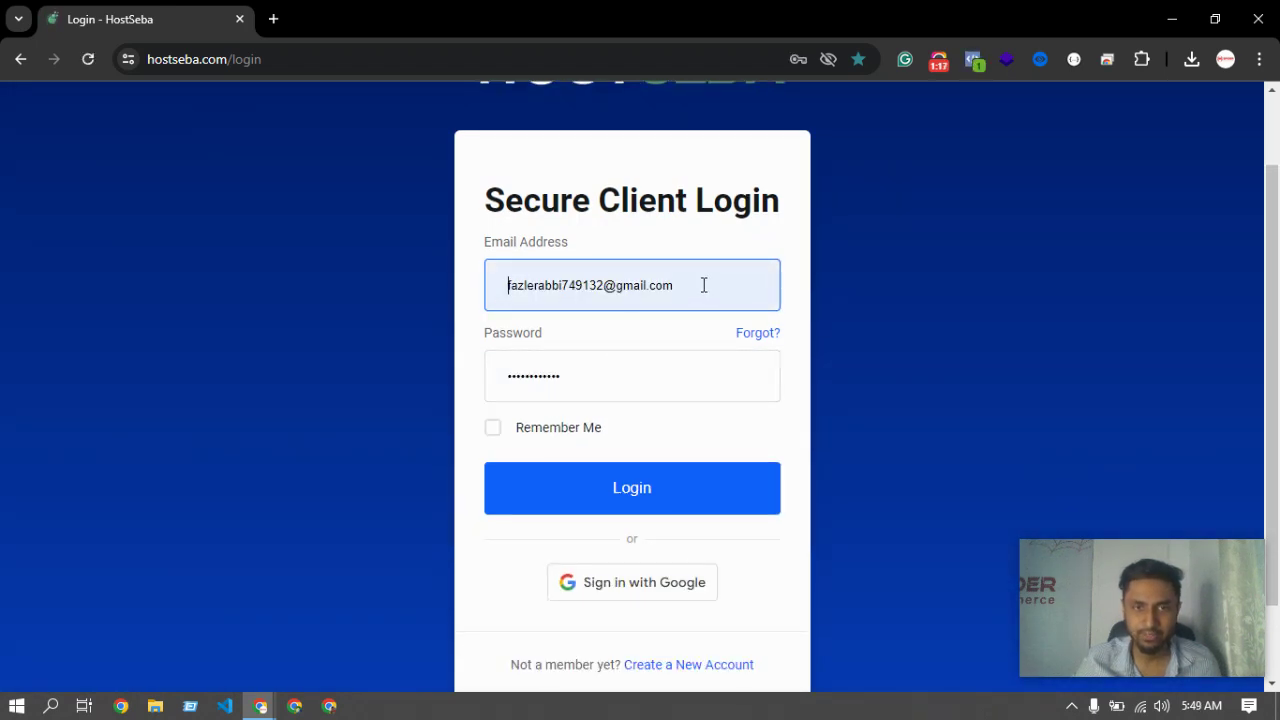
{"action": "left_click", "coordinate": [724, 283]}
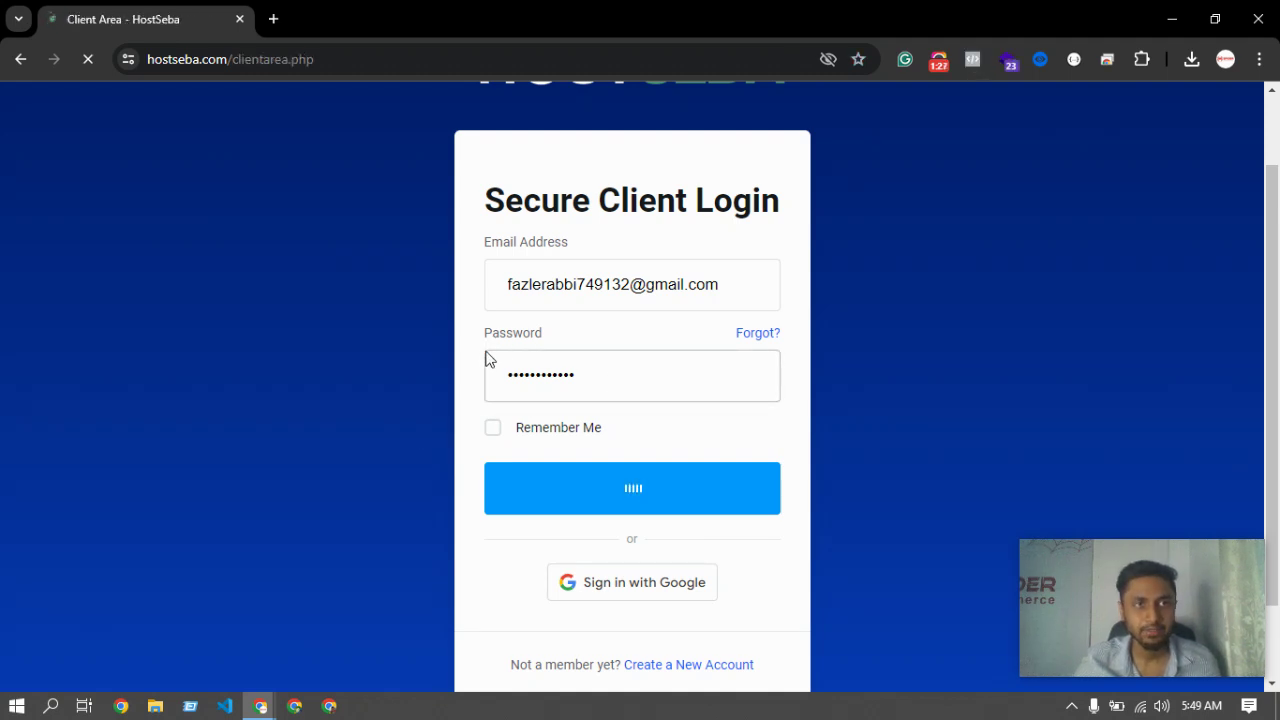
- Examine the dashboard's services, domains, unpaid invoices and tickets summaries and the list of active products
{"action": "scroll", "coordinate": [379, 334], "scroll_direction": "down", "scroll_amount": 2}
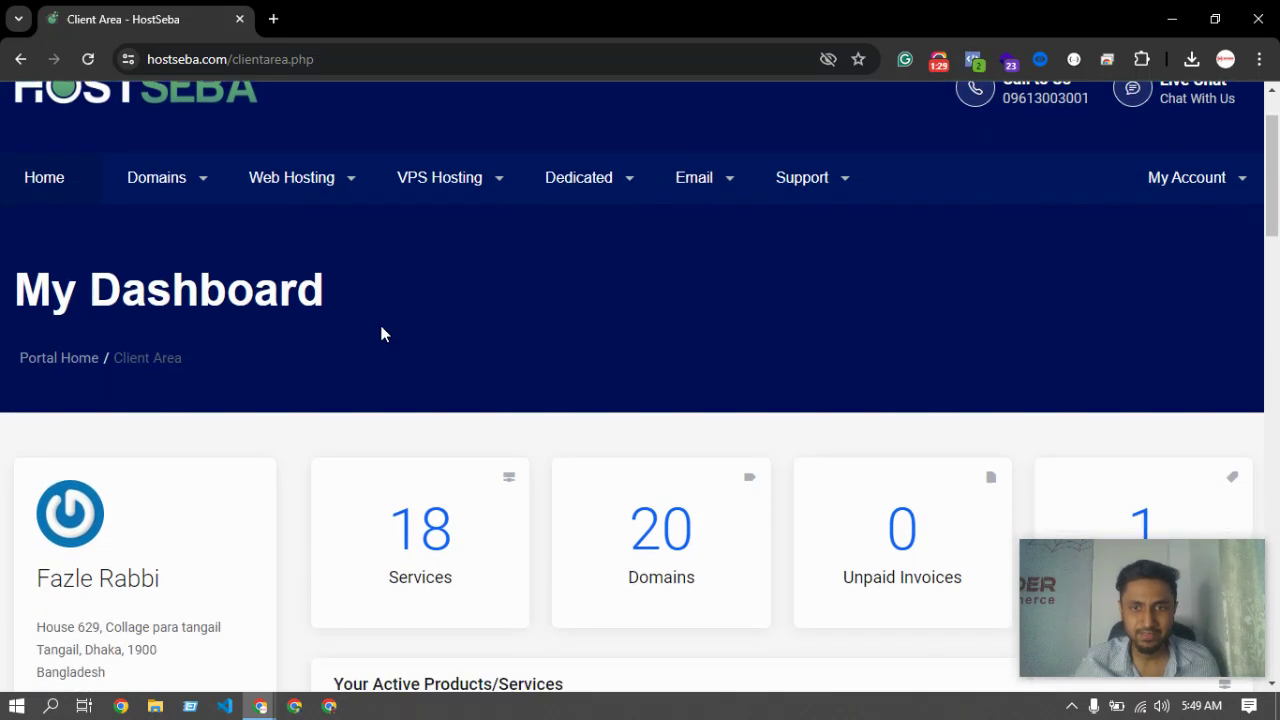
{"action": "scroll", "coordinate": [335, 322], "scroll_direction": "up", "scroll_amount": 1}
{"action": "scroll", "coordinate": [335, 324], "scroll_direction": "down", "scroll_amount": 2}
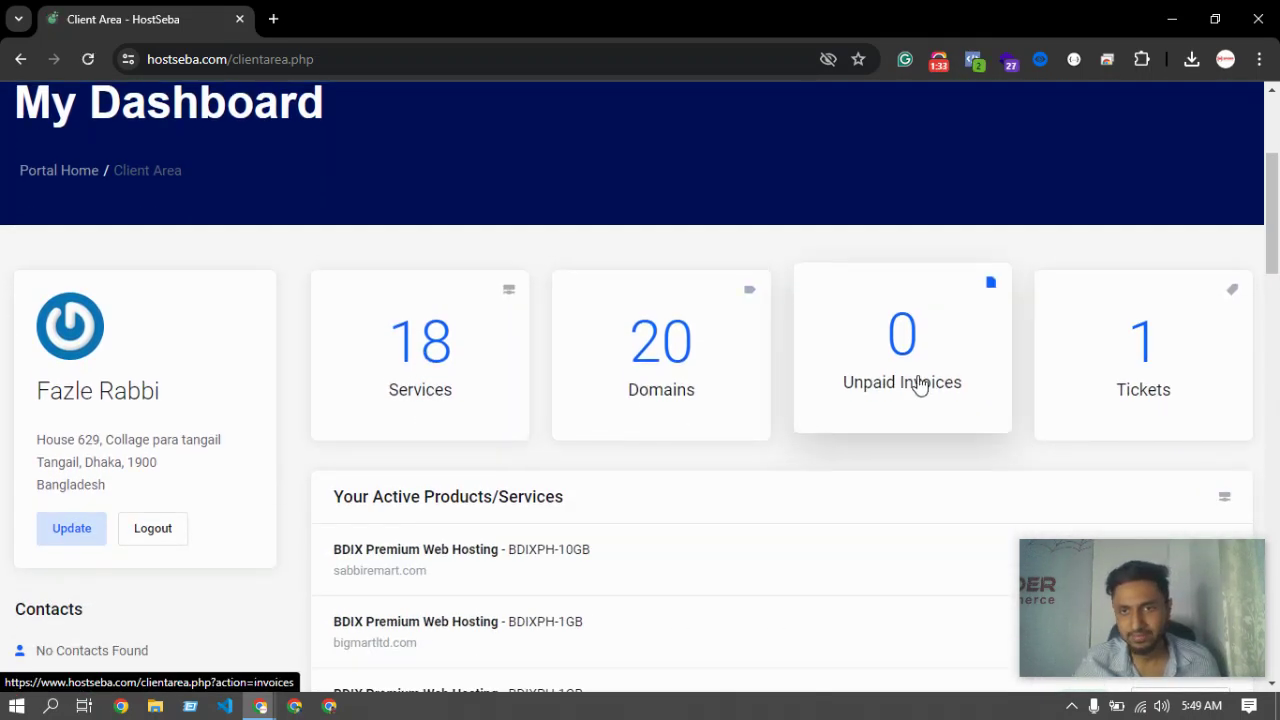
{"action": "scroll", "coordinate": [811, 369], "scroll_direction": "down", "scroll_amount": 1}
{"action": "scroll", "coordinate": [400, 366], "scroll_direction": "up", "scroll_amount": 1}
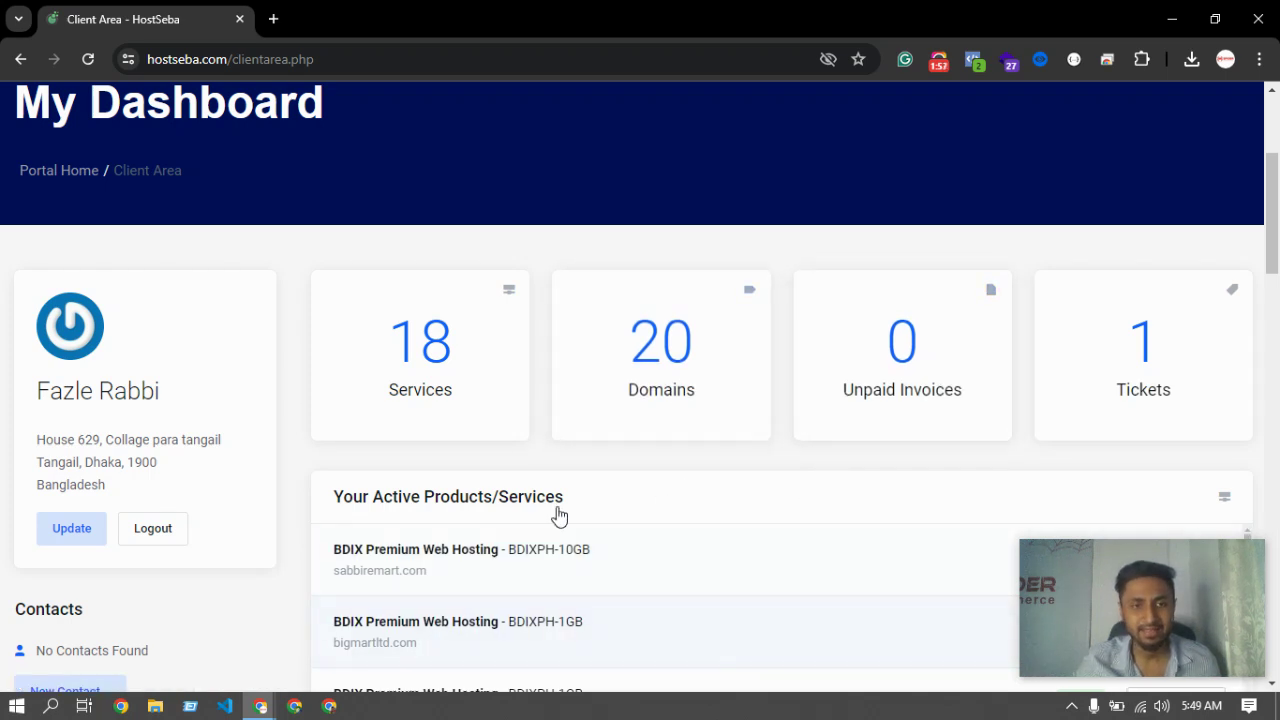
{"action": "scroll", "coordinate": [491, 500], "scroll_direction": "up", "scroll_amount": 1}
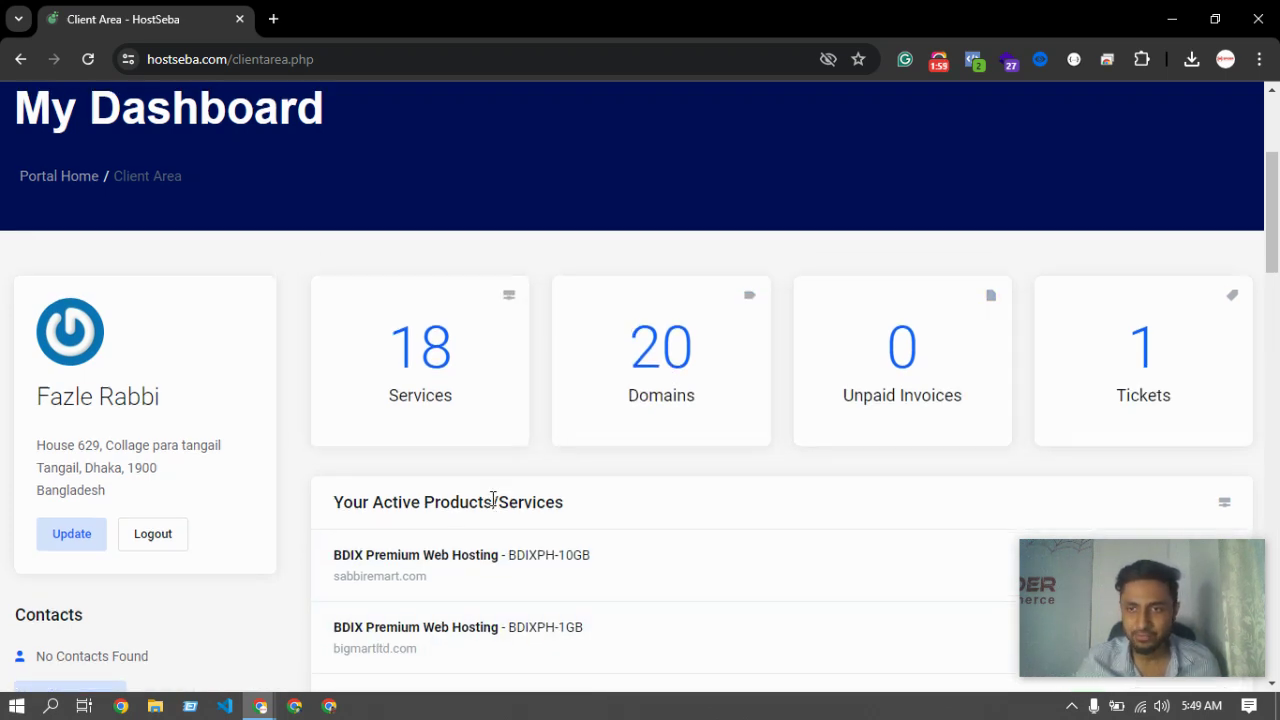
{"action": "scroll", "coordinate": [503, 502], "scroll_direction": "down", "scroll_amount": 1}
{"action": "scroll", "coordinate": [503, 502], "scroll_direction": "down", "scroll_amount": 1}
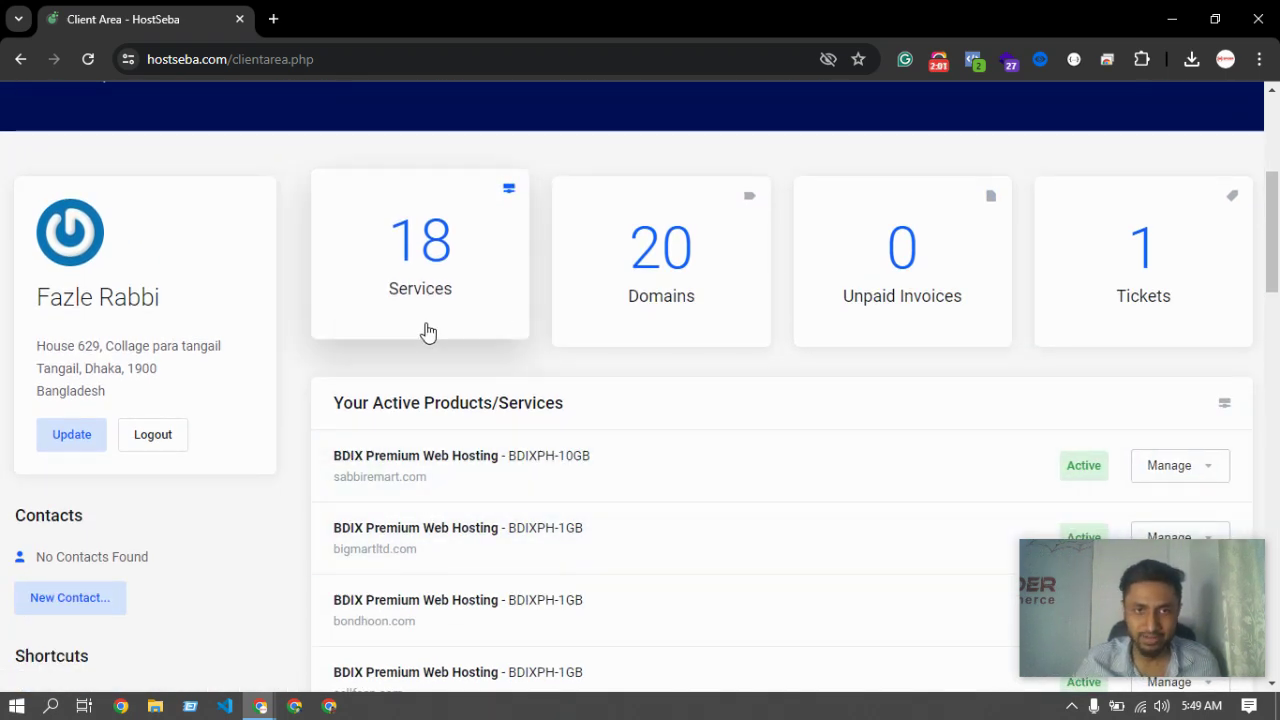
- Filter the account's services list by "bp" and highlight the next due date of the bpbazarbd.com hosting
{"action": "scroll", "coordinate": [523, 471], "scroll_direction": "up", "scroll_amount": 1}
{"action": "scroll", "coordinate": [443, 409], "scroll_direction": "up", "scroll_amount": 2}
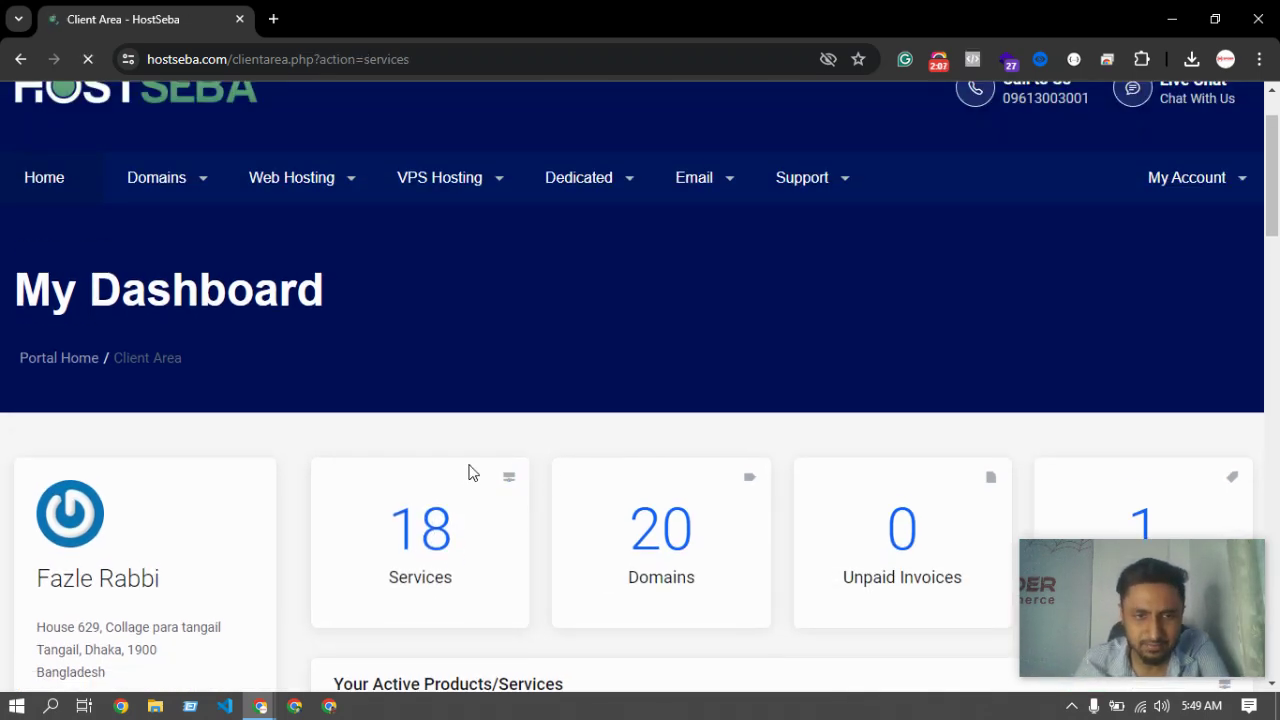
{"action": "scroll", "coordinate": [430, 458], "scroll_direction": "down", "scroll_amount": 3}
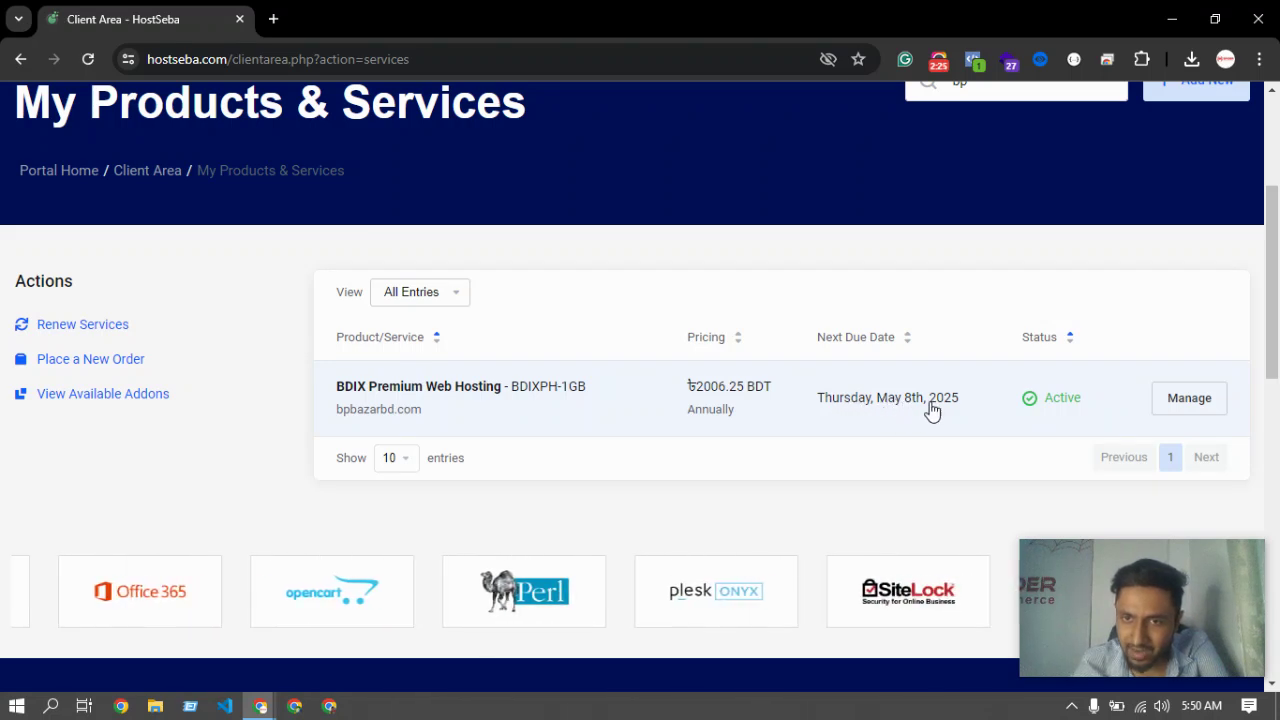
{"action": "left_click_drag", "start_coordinate": [961, 400], "coordinate": [877, 404]}
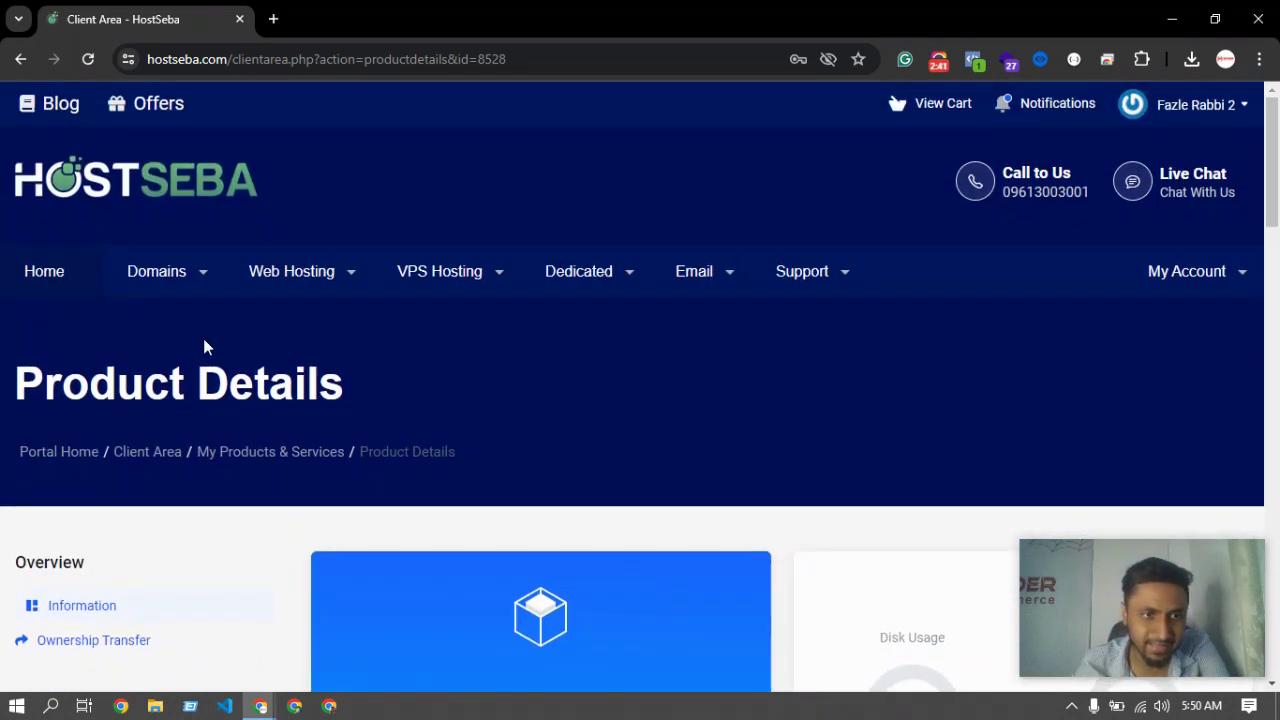
- Return from the product details to My Dashboard and open the account's domains list
{"action": "mouse_move", "coordinate": [1200, 294]}
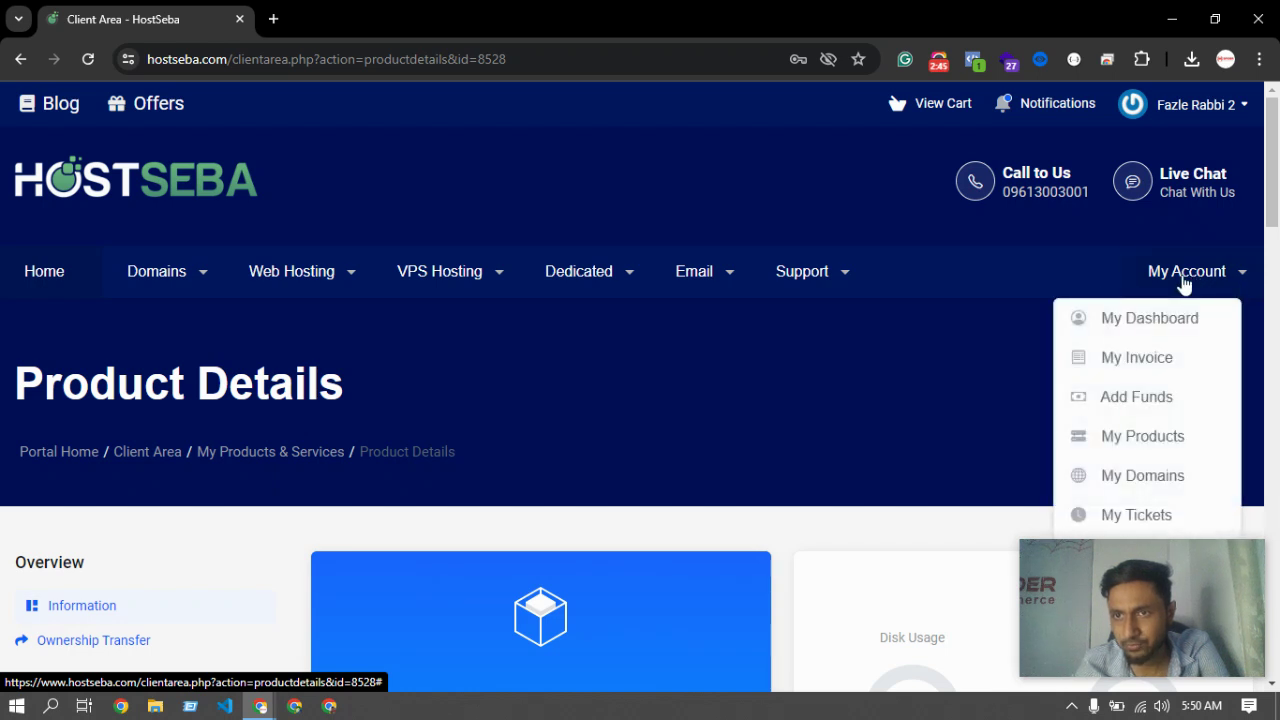
{"action": "left_click", "coordinate": [1145, 320]}
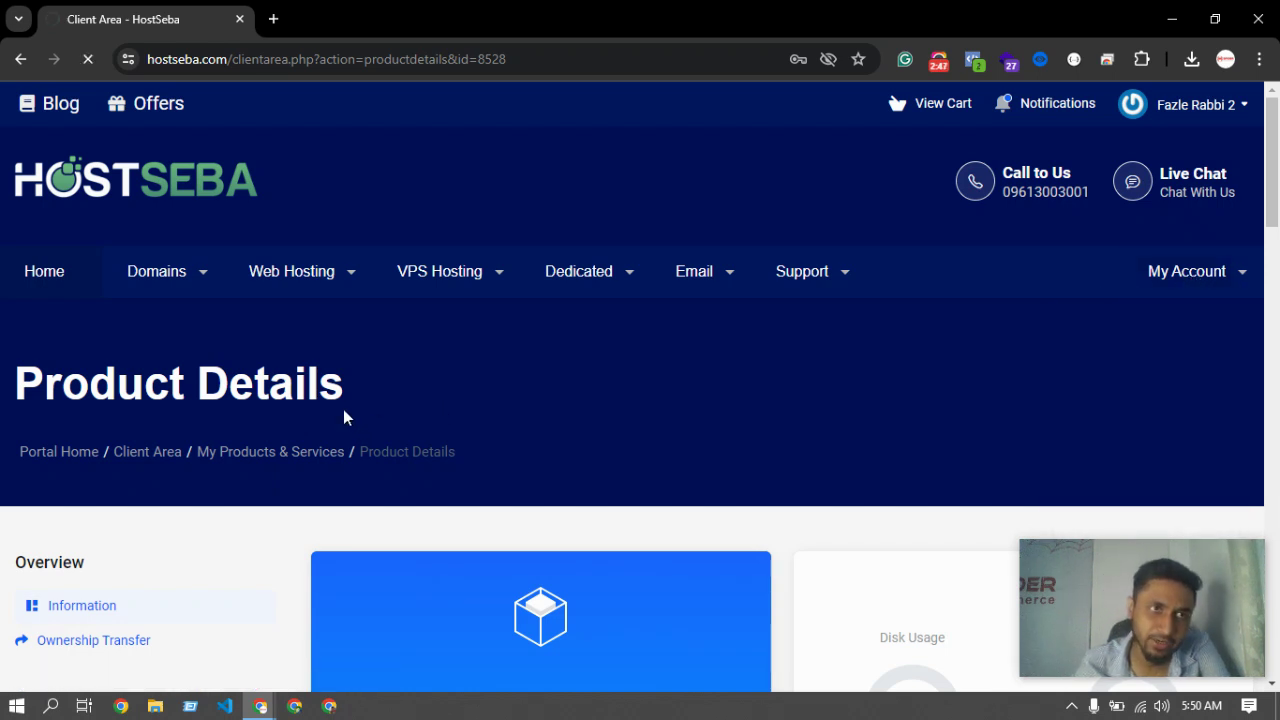
{"action": "scroll", "coordinate": [388, 445], "scroll_direction": "down", "scroll_amount": 1}
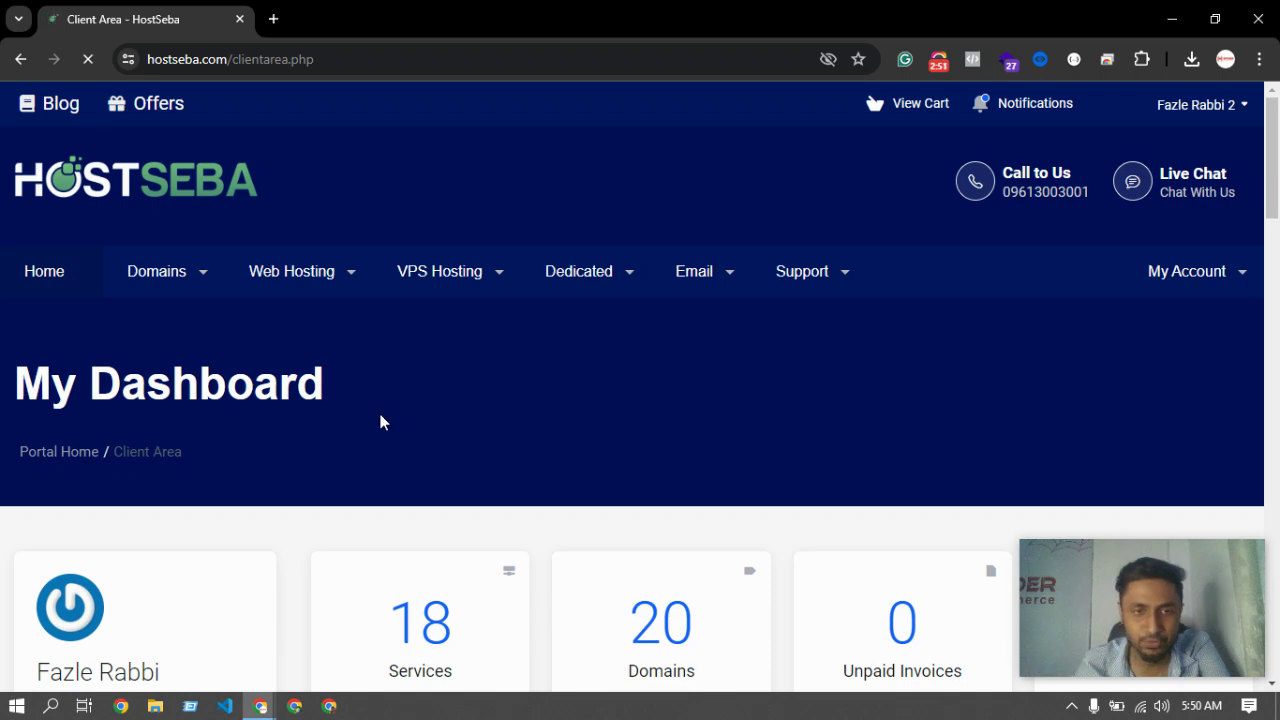
{"action": "scroll", "coordinate": [381, 415], "scroll_direction": "down", "scroll_amount": 2}
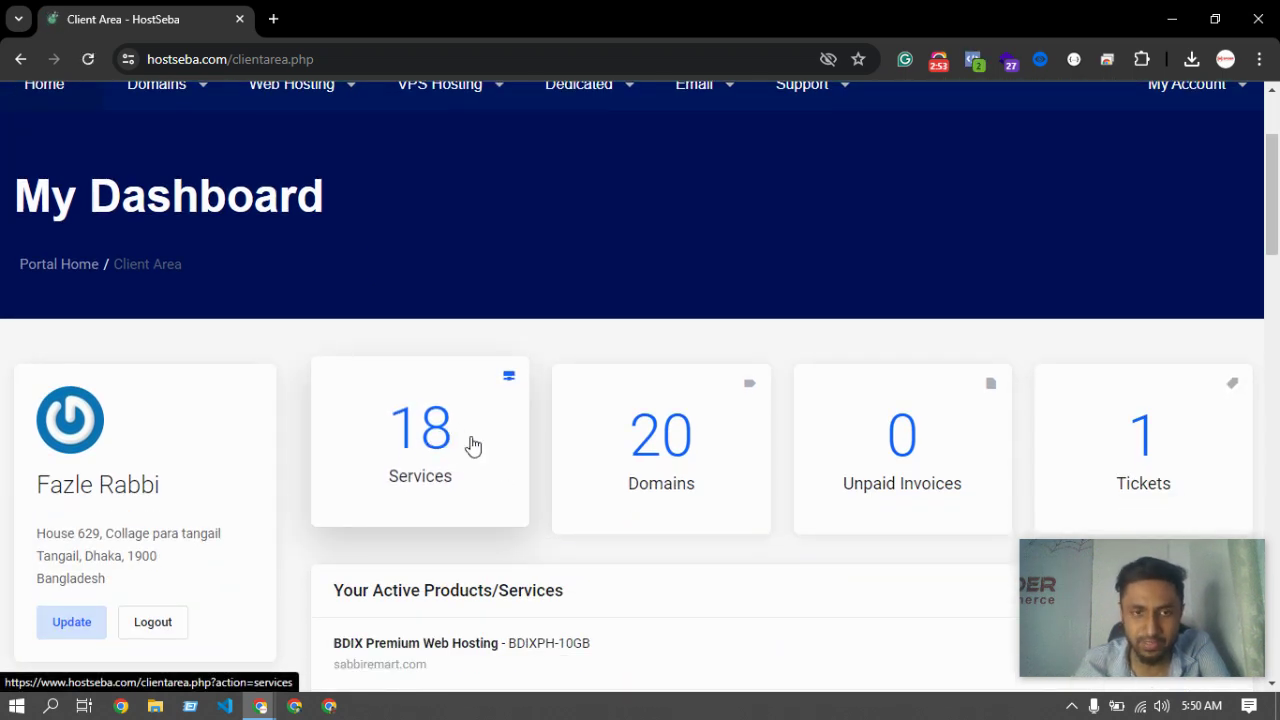
{"action": "left_click", "coordinate": [455, 511]}
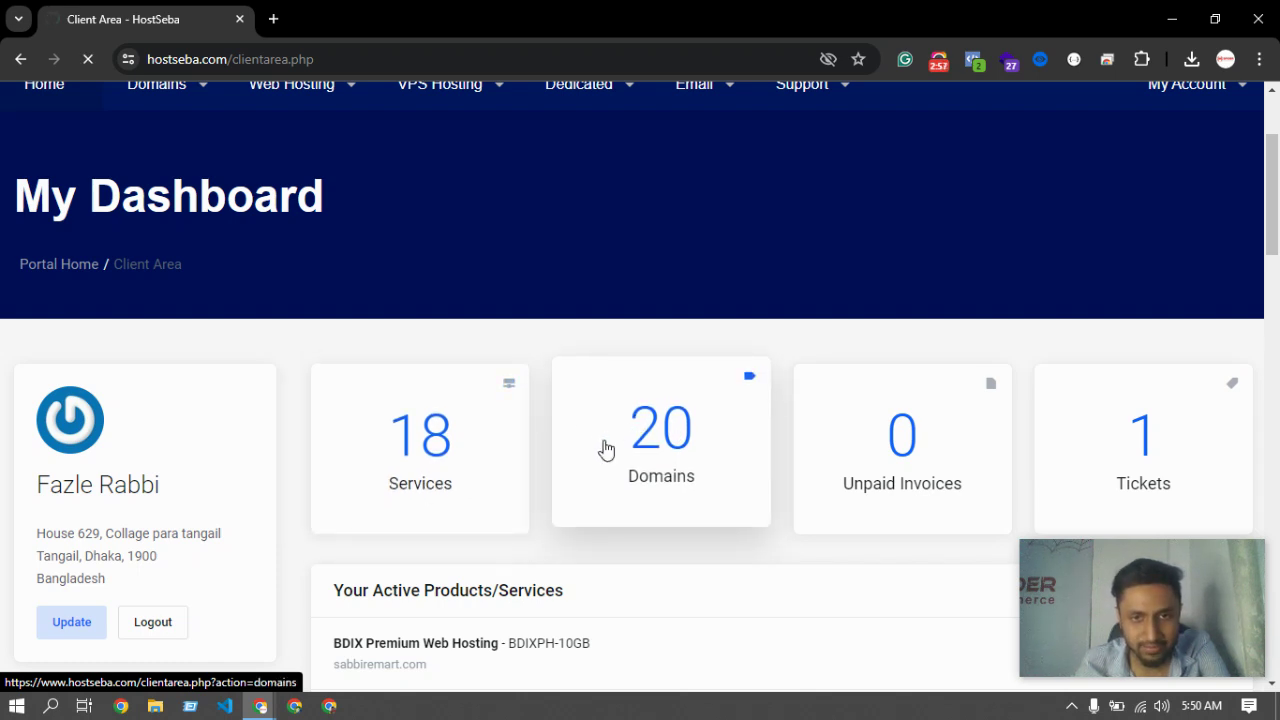
- Review the due date, auto-renew setting and status of sabbiremart.com in the domains list
{"action": "scroll", "coordinate": [541, 402], "scroll_direction": "down", "scroll_amount": 3}
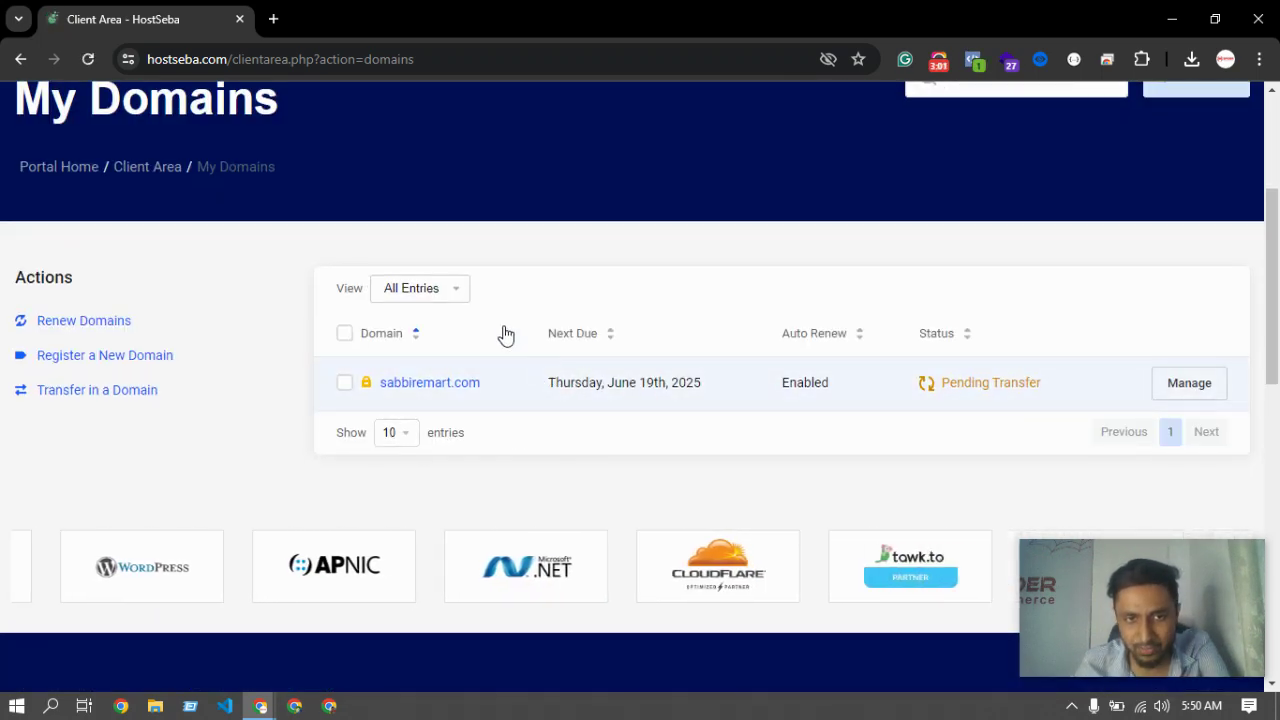
{"action": "scroll", "coordinate": [508, 403], "scroll_direction": "up", "scroll_amount": 3}
{"action": "scroll", "coordinate": [568, 400], "scroll_direction": "down", "scroll_amount": 2}
{"action": "scroll", "coordinate": [568, 400], "scroll_direction": "down", "scroll_amount": 2}
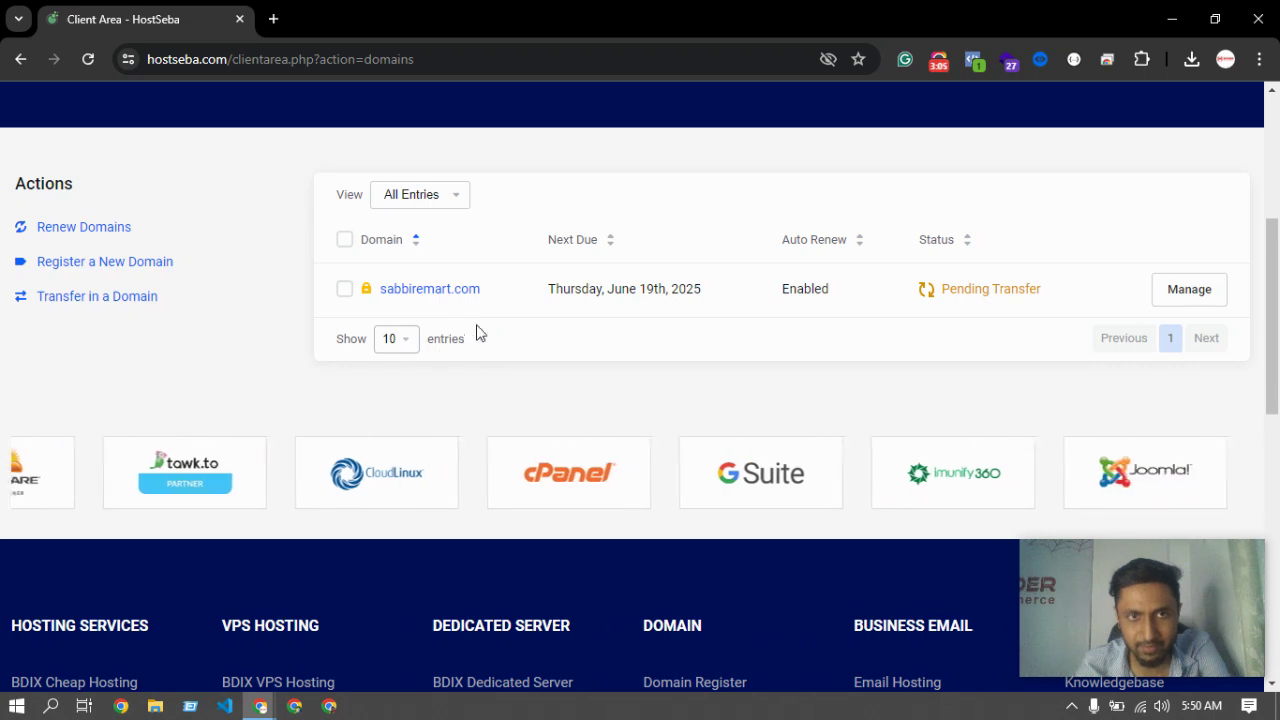
{"action": "scroll", "coordinate": [800, 346], "scroll_direction": "up", "scroll_amount": 1}
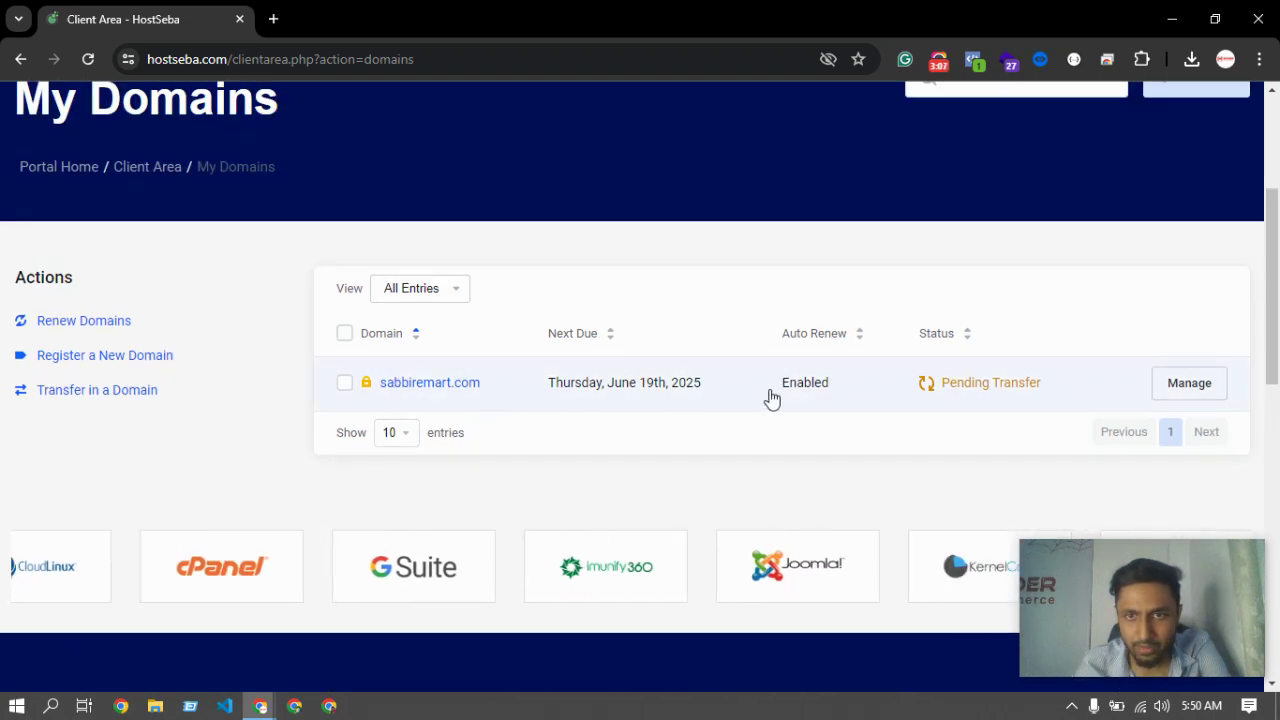
- Go back to the client area dashboard to review its summaries, and reopen the domains list
{"action": "scroll", "coordinate": [486, 357], "scroll_direction": "up", "scroll_amount": 3}
{"action": "left_click", "coordinate": [128, 447]}
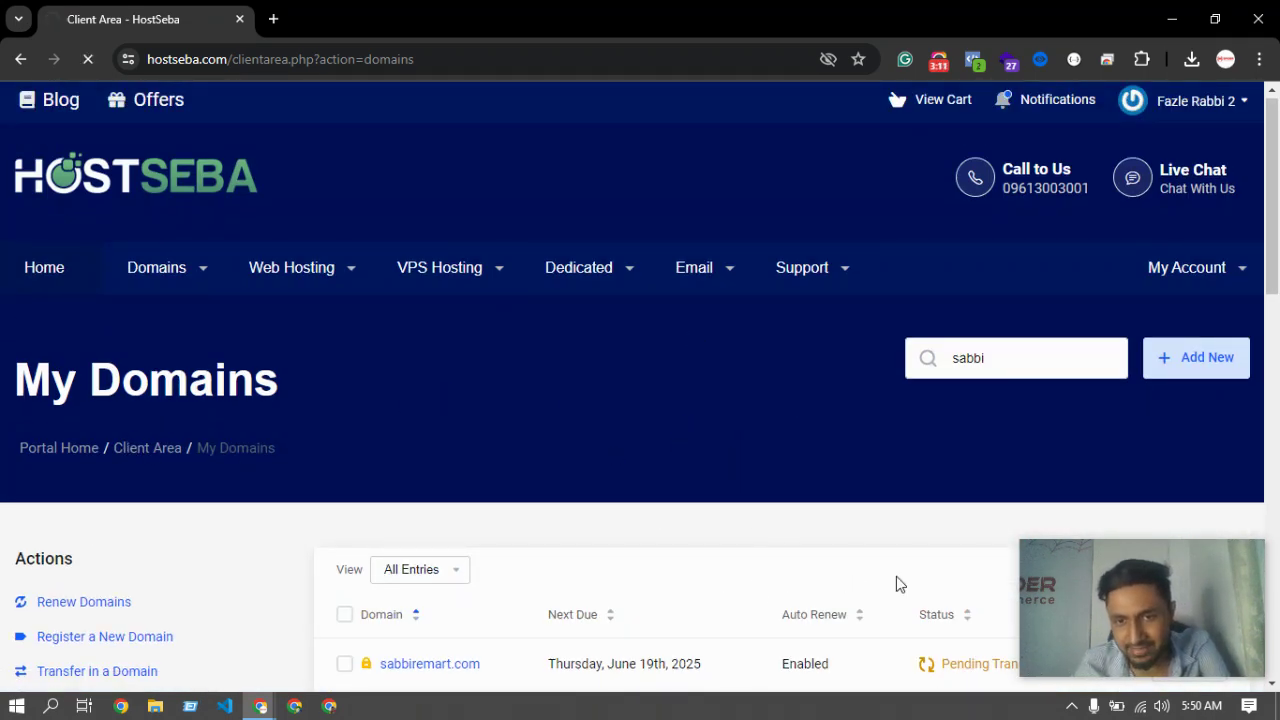
{"action": "scroll", "coordinate": [763, 508], "scroll_direction": "down", "scroll_amount": 2}
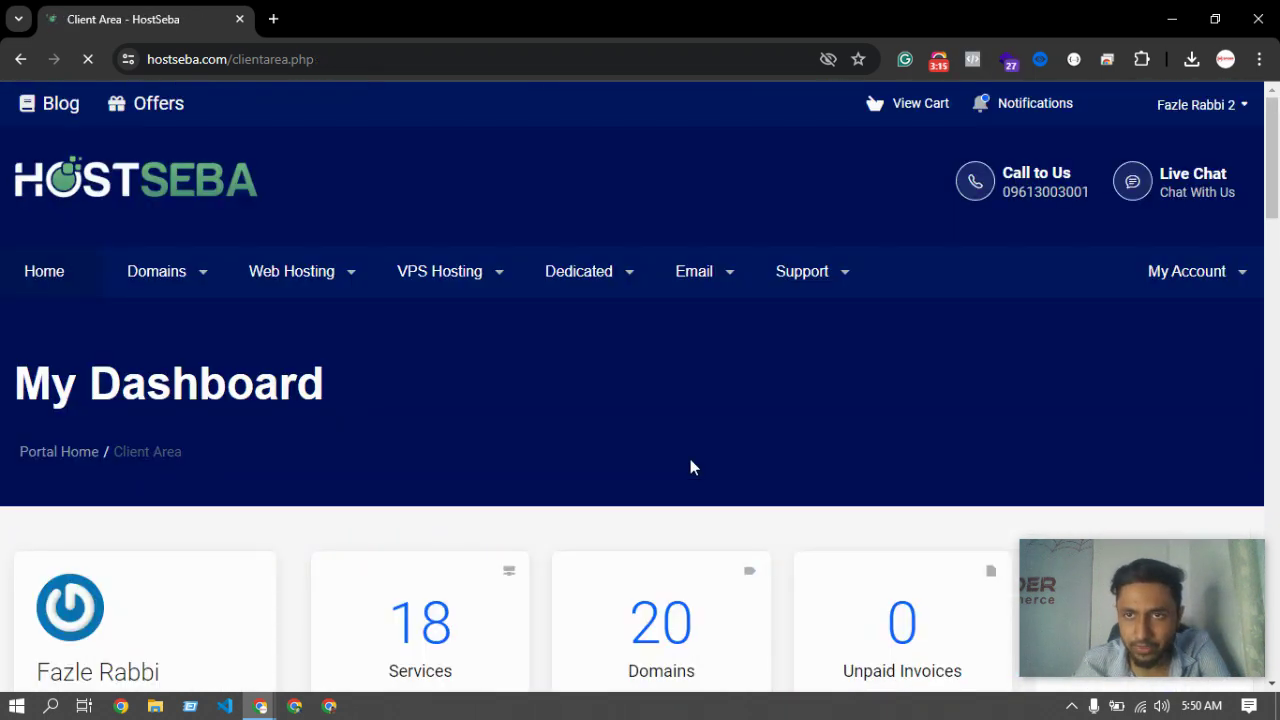
{"action": "scroll", "coordinate": [675, 470], "scroll_direction": "down", "scroll_amount": 2}
{"action": "scroll", "coordinate": [740, 420], "scroll_direction": "down", "scroll_amount": 1}
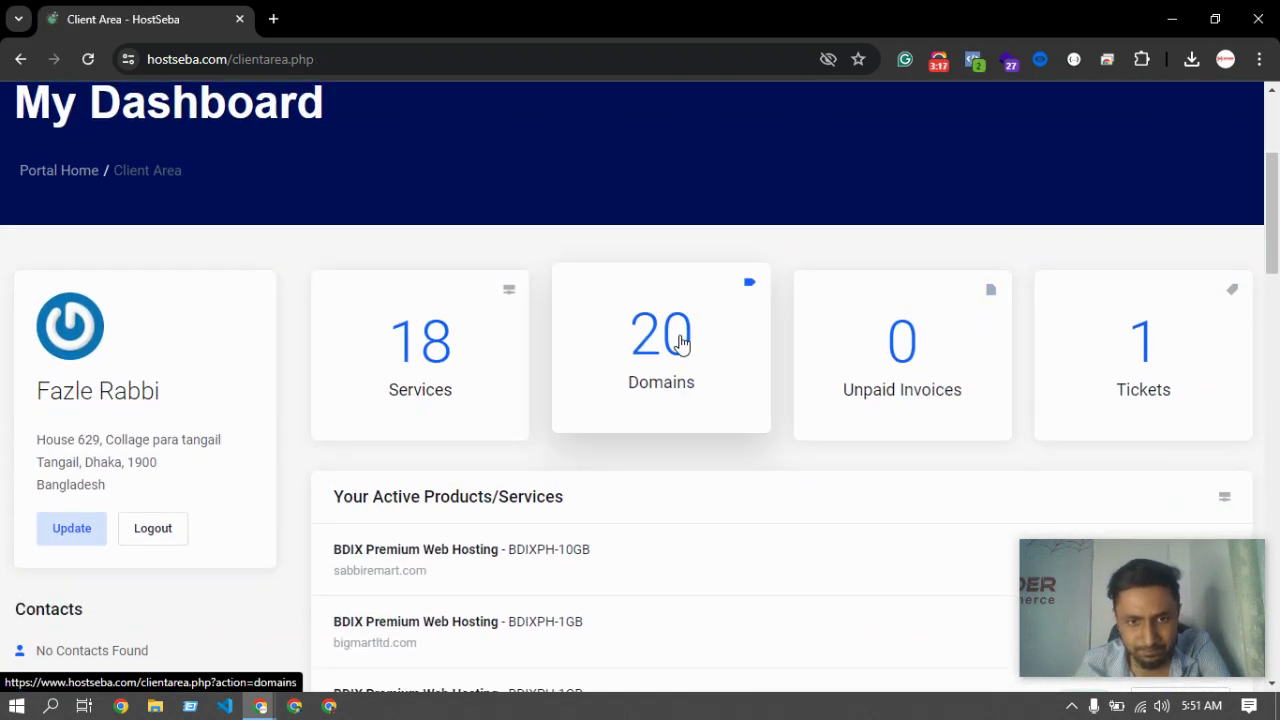
{"action": "scroll", "coordinate": [678, 343], "scroll_direction": "down", "scroll_amount": 4}
{"action": "scroll", "coordinate": [640, 366], "scroll_direction": "up", "scroll_amount": 3}
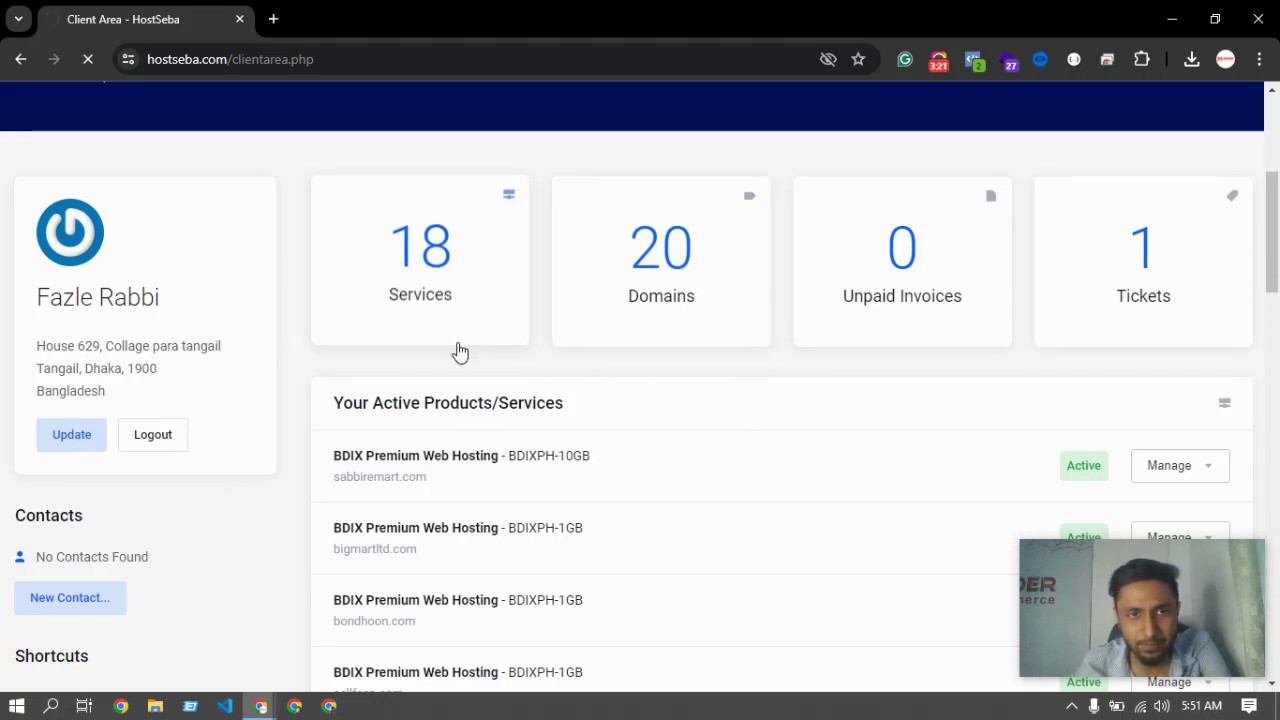
{"action": "scroll", "coordinate": [591, 406], "scroll_direction": "down", "scroll_amount": 4}
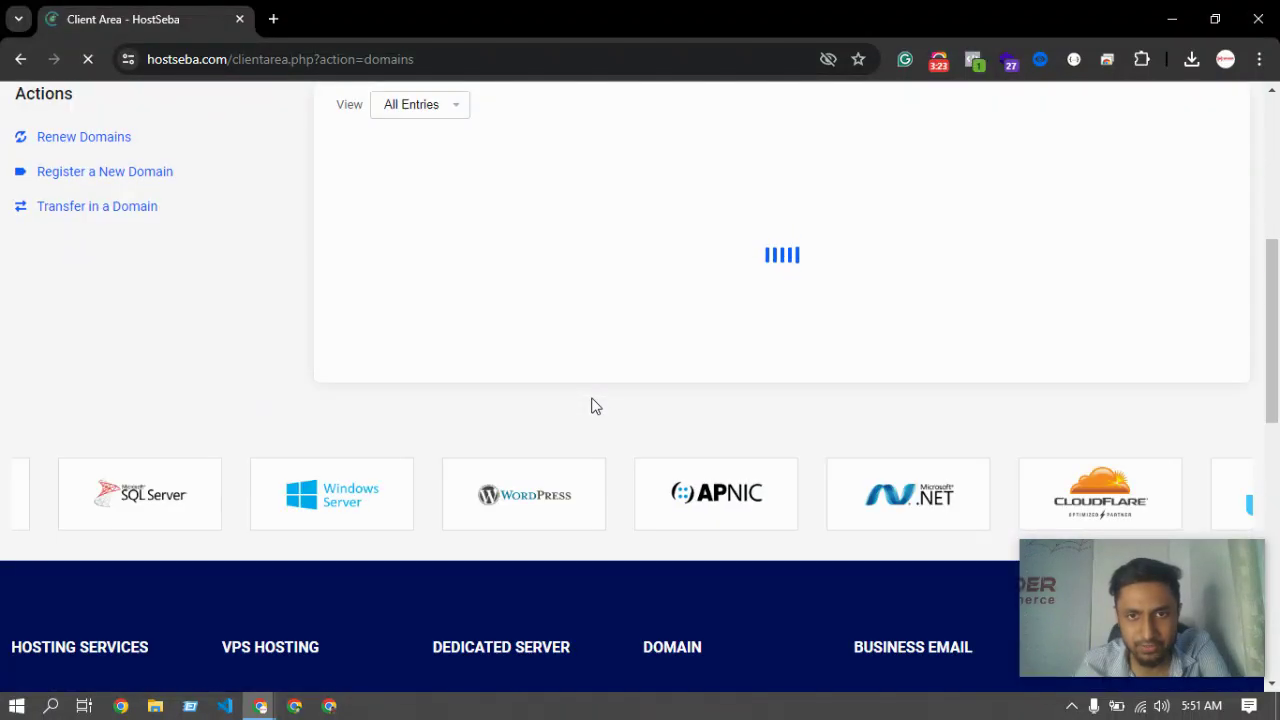
{"action": "scroll", "coordinate": [390, 440], "scroll_direction": "up", "scroll_amount": 3}
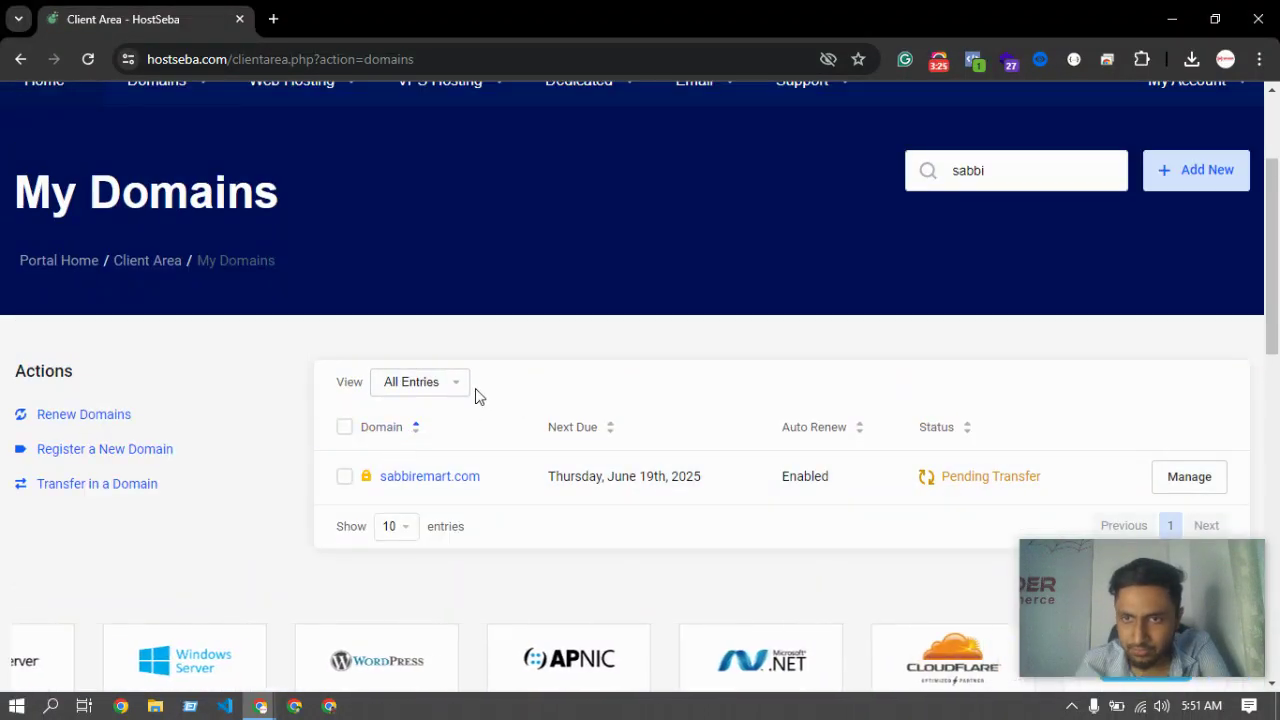
- Filter the domains list to show only Active entries and check the filtered table
{"action": "left_click", "coordinate": [437, 383]}
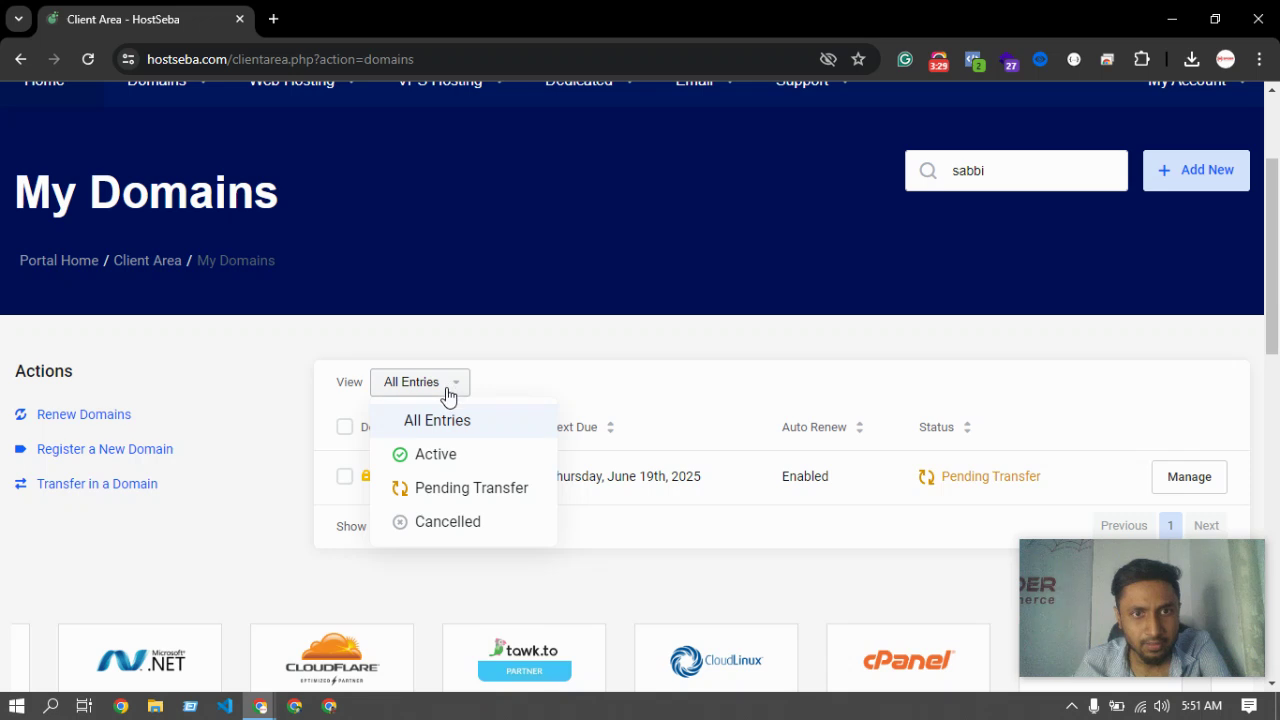
{"action": "left_click", "coordinate": [436, 456]}
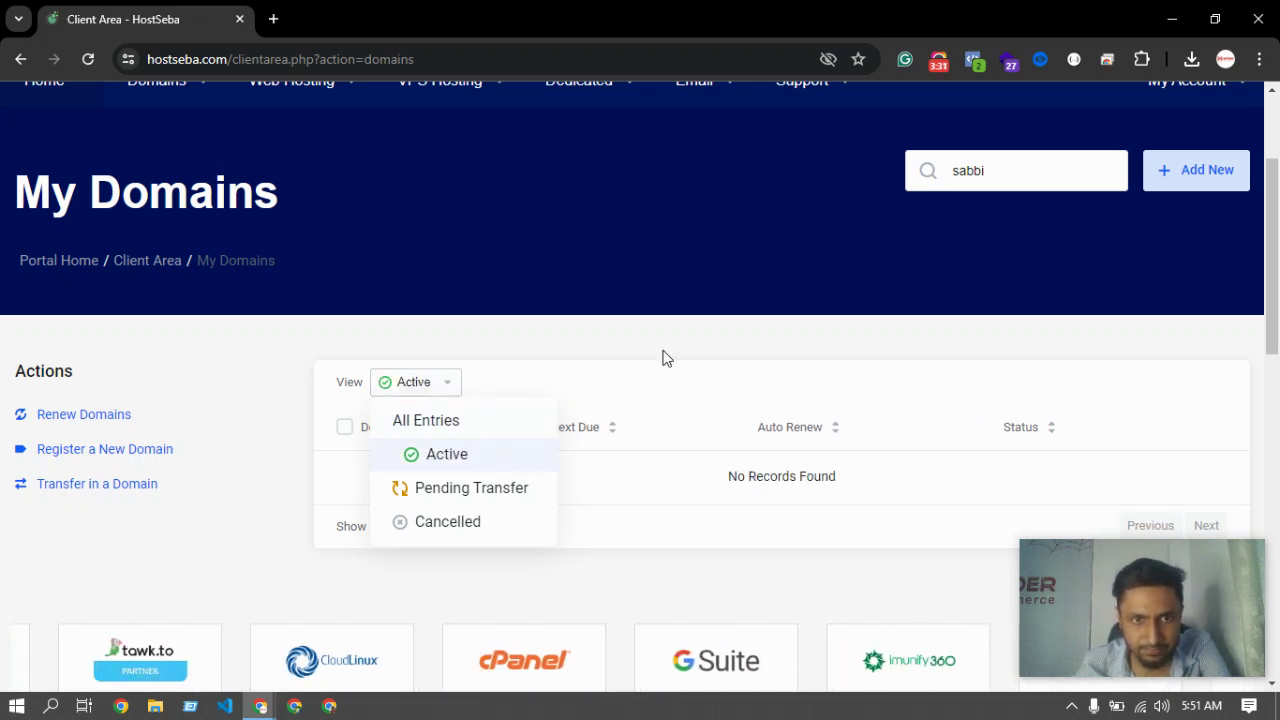
{"action": "left_click", "coordinate": [480, 465]}
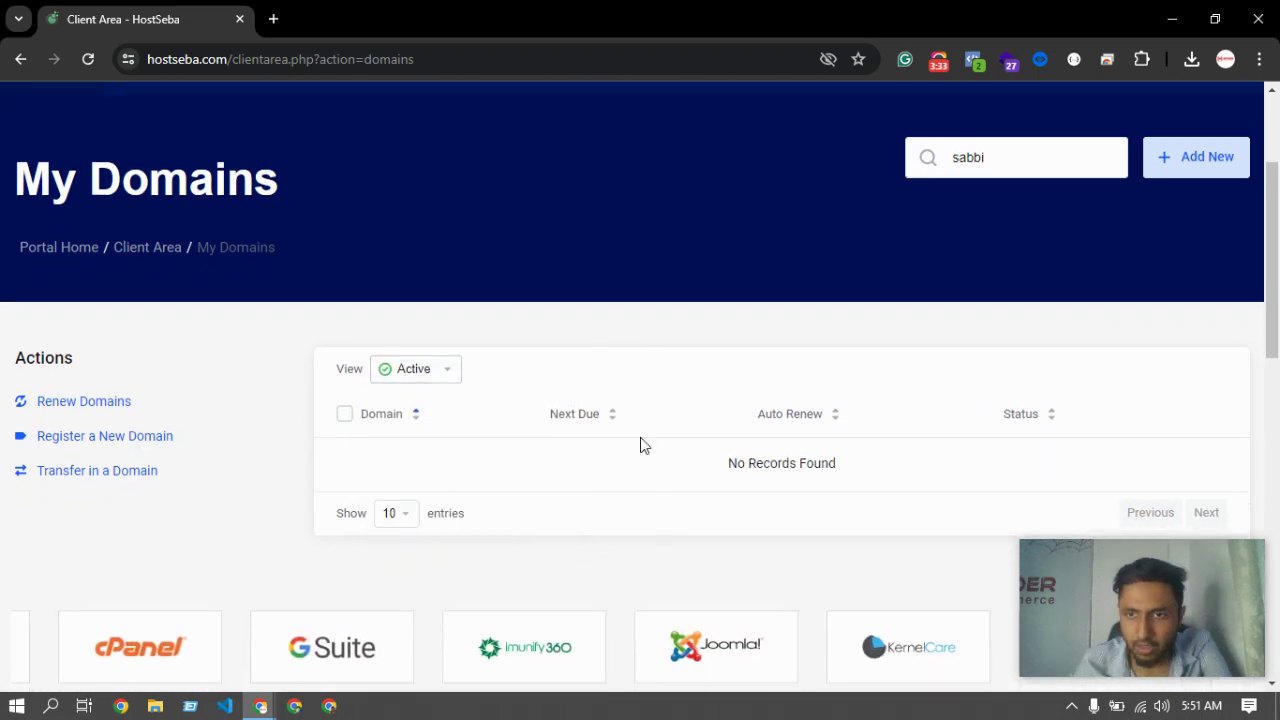
{"action": "scroll", "coordinate": [588, 435], "scroll_direction": "down", "scroll_amount": 2}
{"action": "scroll", "coordinate": [490, 455], "scroll_direction": "up", "scroll_amount": 3}
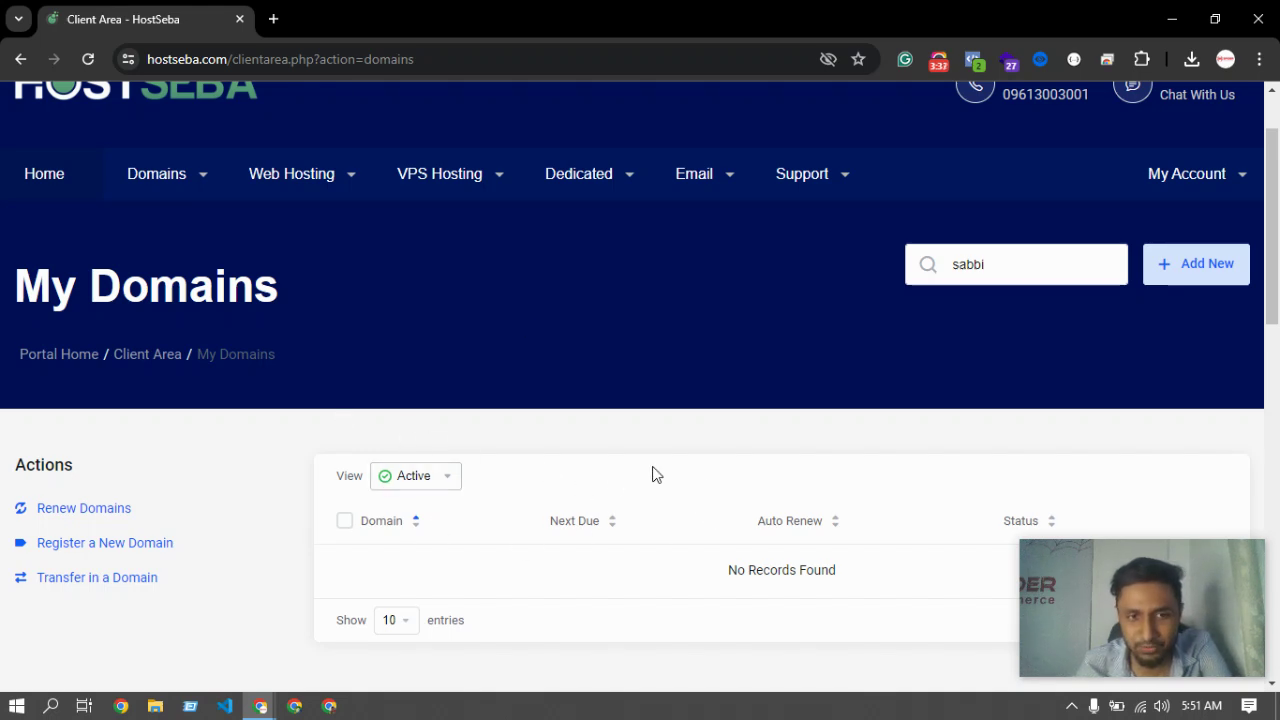
{"action": "scroll", "coordinate": [780, 545], "scroll_direction": "down", "scroll_amount": 1}
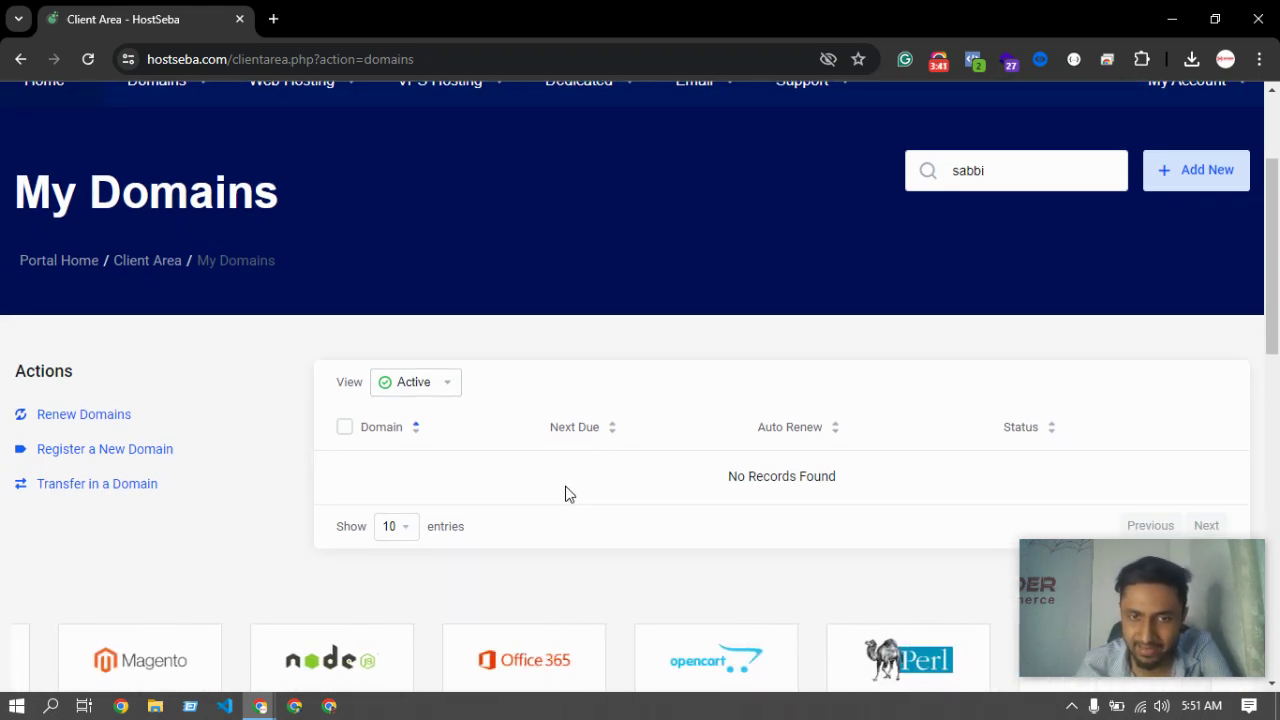
- Leave the filtered domains list for My Dashboard and open the account's invoices from the Unpaid Invoices summary
{"action": "scroll", "coordinate": [560, 486], "scroll_direction": "down", "scroll_amount": 1}
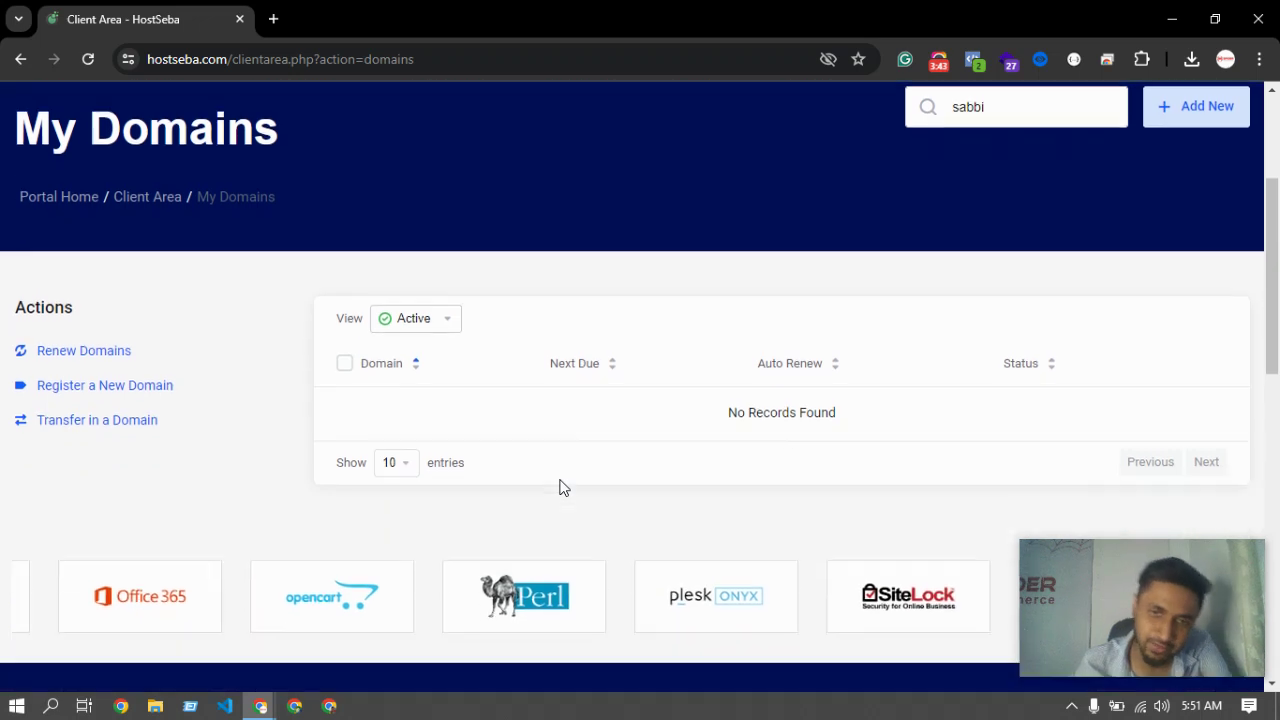
{"action": "scroll", "coordinate": [604, 456], "scroll_direction": "up", "scroll_amount": 3}
{"action": "mouse_move", "coordinate": [1200, 277]}
{"action": "left_click", "coordinate": [1168, 317]}
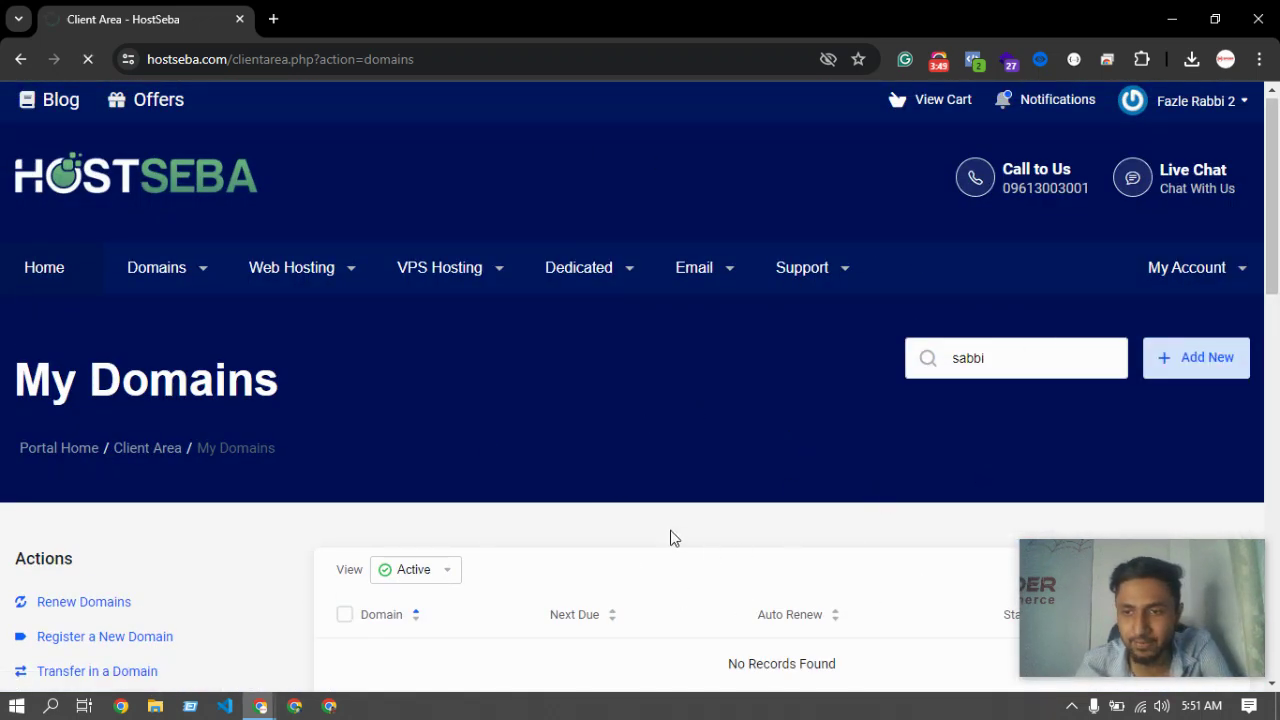
{"action": "scroll", "coordinate": [620, 458], "scroll_direction": "down", "scroll_amount": 3}
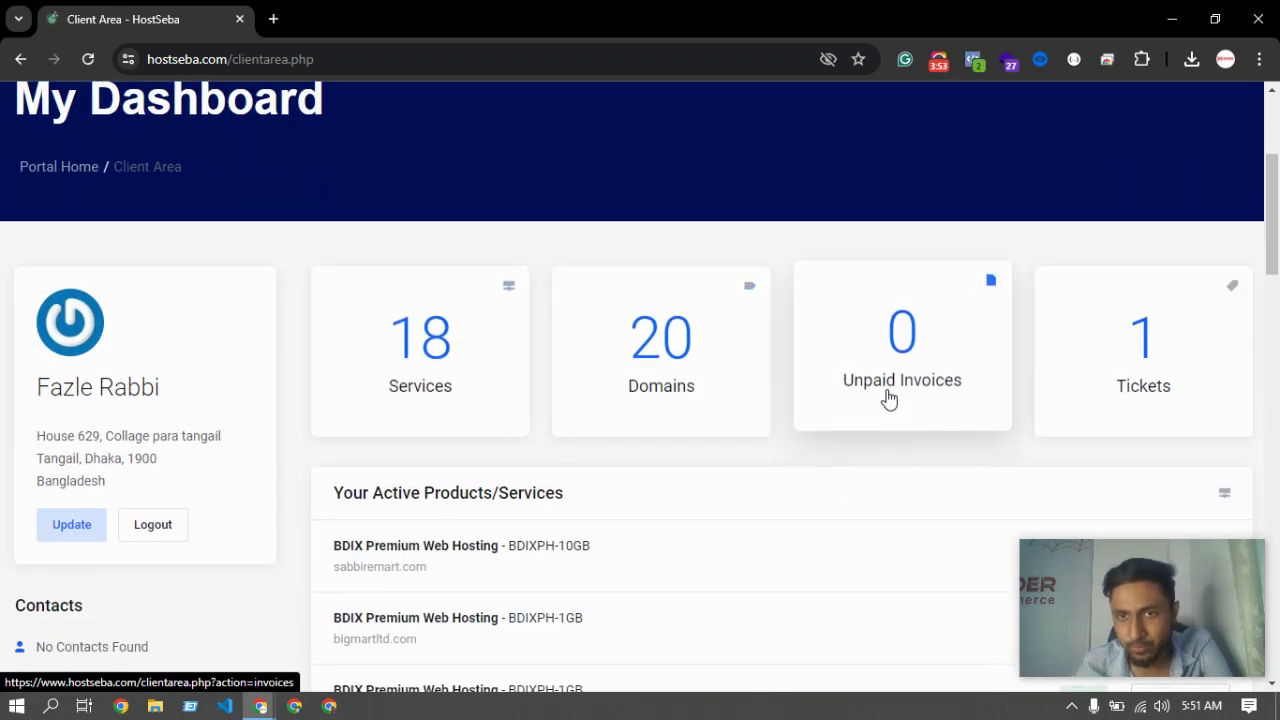
{"action": "left_click", "coordinate": [915, 348]}
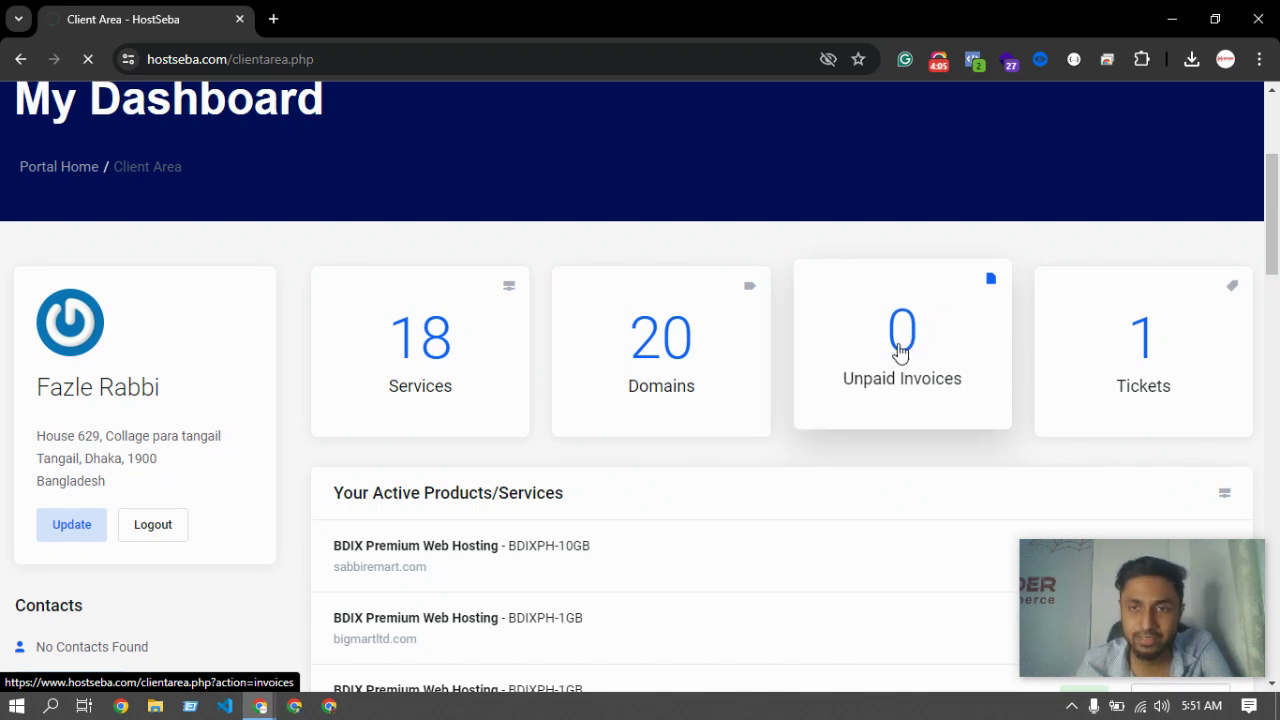
- Review the invoice dates, due dates, totals and payment statuses in the My Invoices list
{"action": "scroll", "coordinate": [650, 470], "scroll_direction": "down", "scroll_amount": 2}
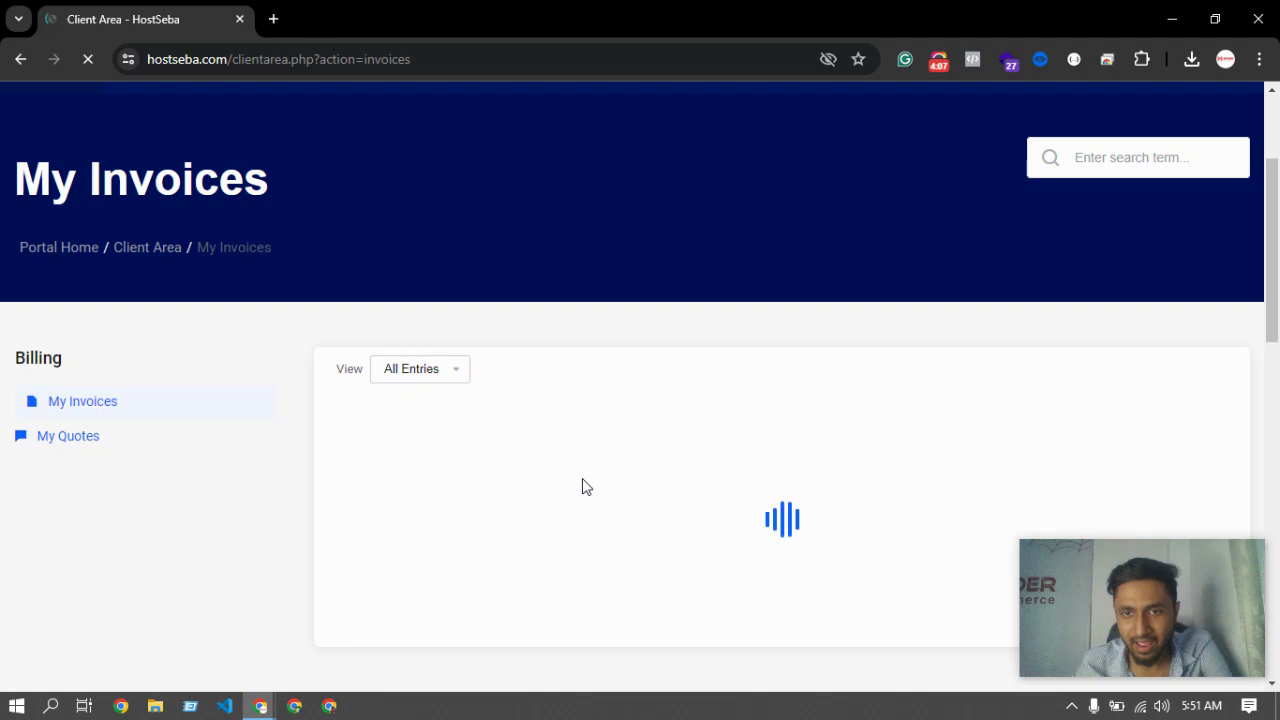
{"action": "scroll", "coordinate": [565, 470], "scroll_direction": "down", "scroll_amount": 1}
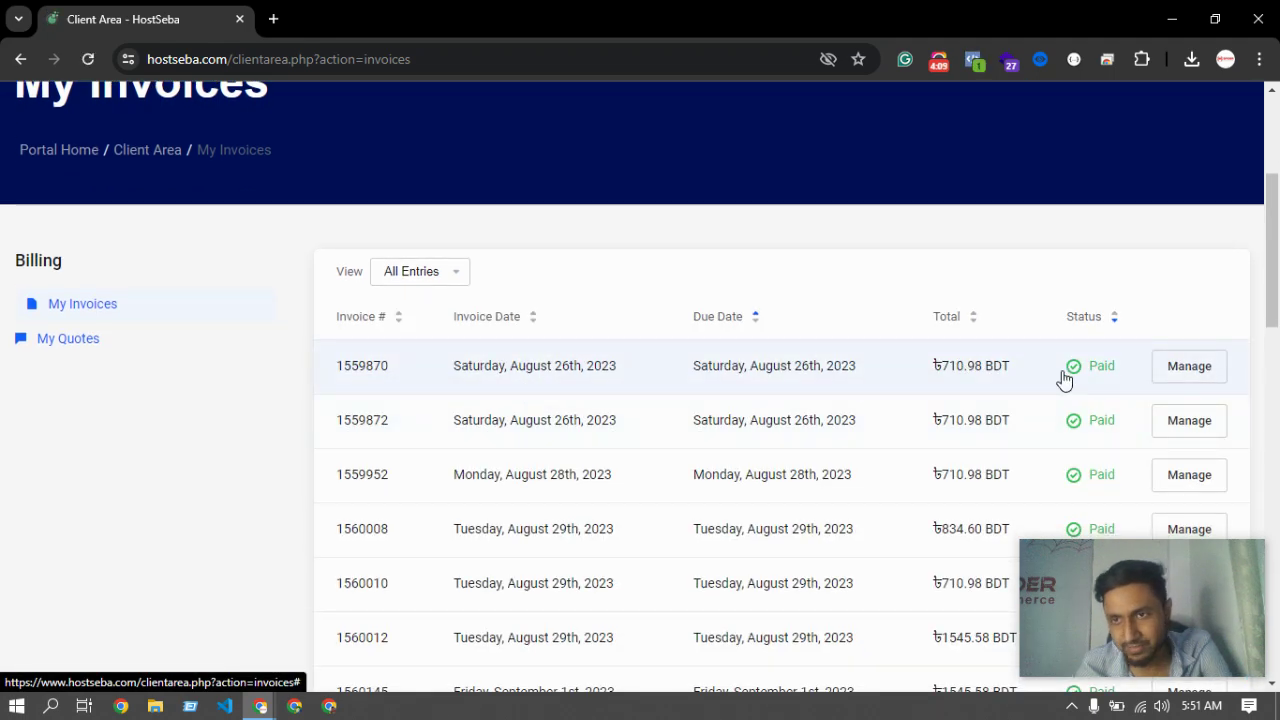
{"action": "scroll", "coordinate": [1092, 410], "scroll_direction": "down", "scroll_amount": 2}
{"action": "scroll", "coordinate": [1097, 440], "scroll_direction": "down", "scroll_amount": 4}
{"action": "scroll", "coordinate": [1074, 403], "scroll_direction": "up", "scroll_amount": 6}
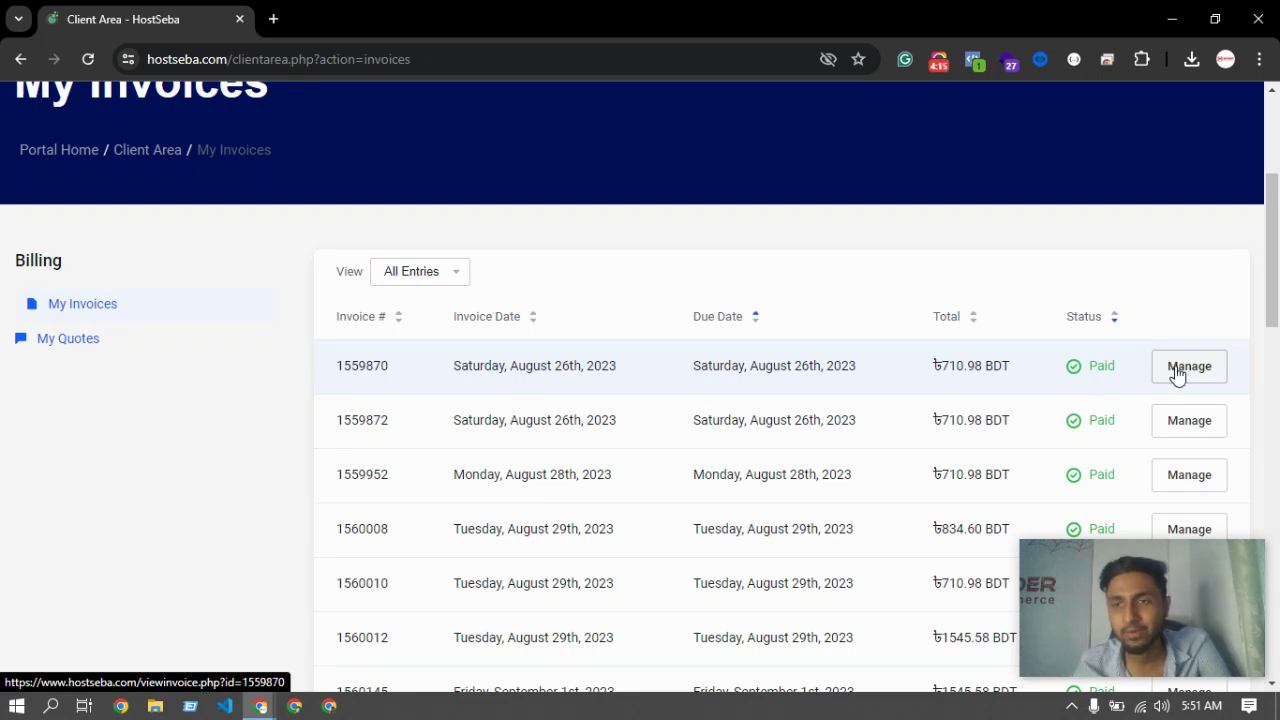
{"action": "scroll", "coordinate": [634, 485], "scroll_direction": "up", "scroll_amount": 3}
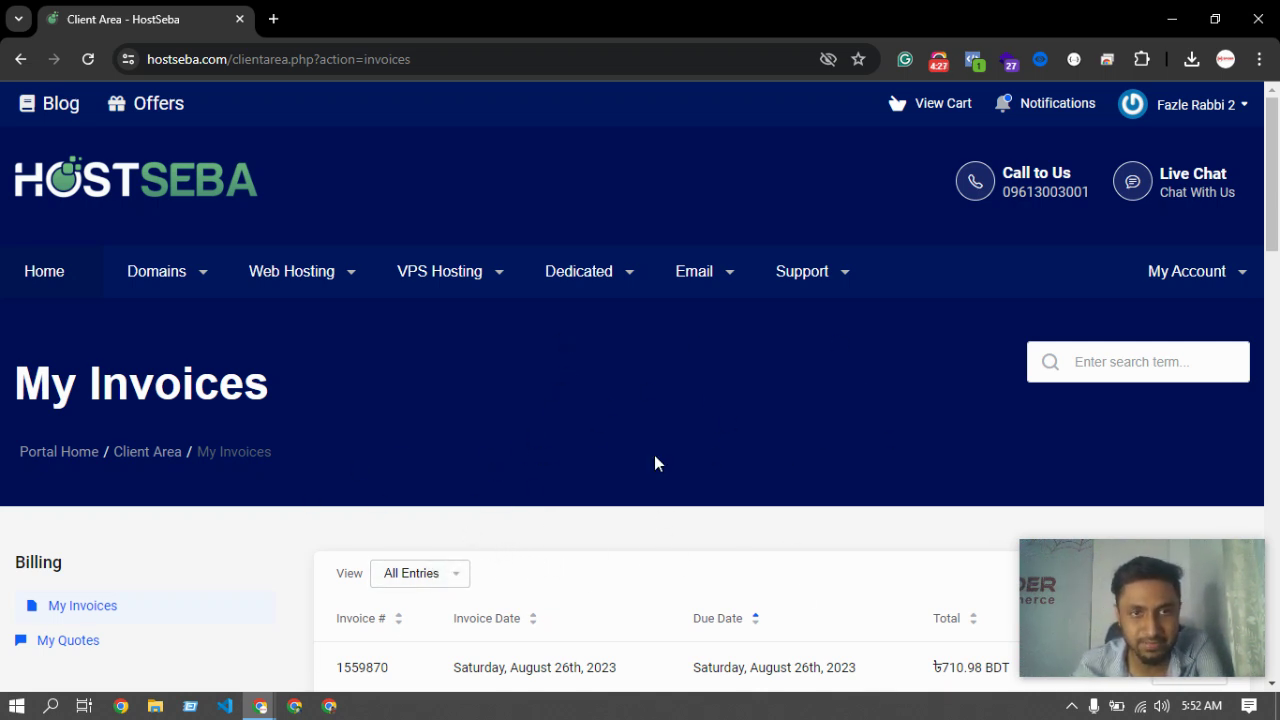
{"action": "scroll", "coordinate": [672, 490], "scroll_direction": "down", "scroll_amount": 2}
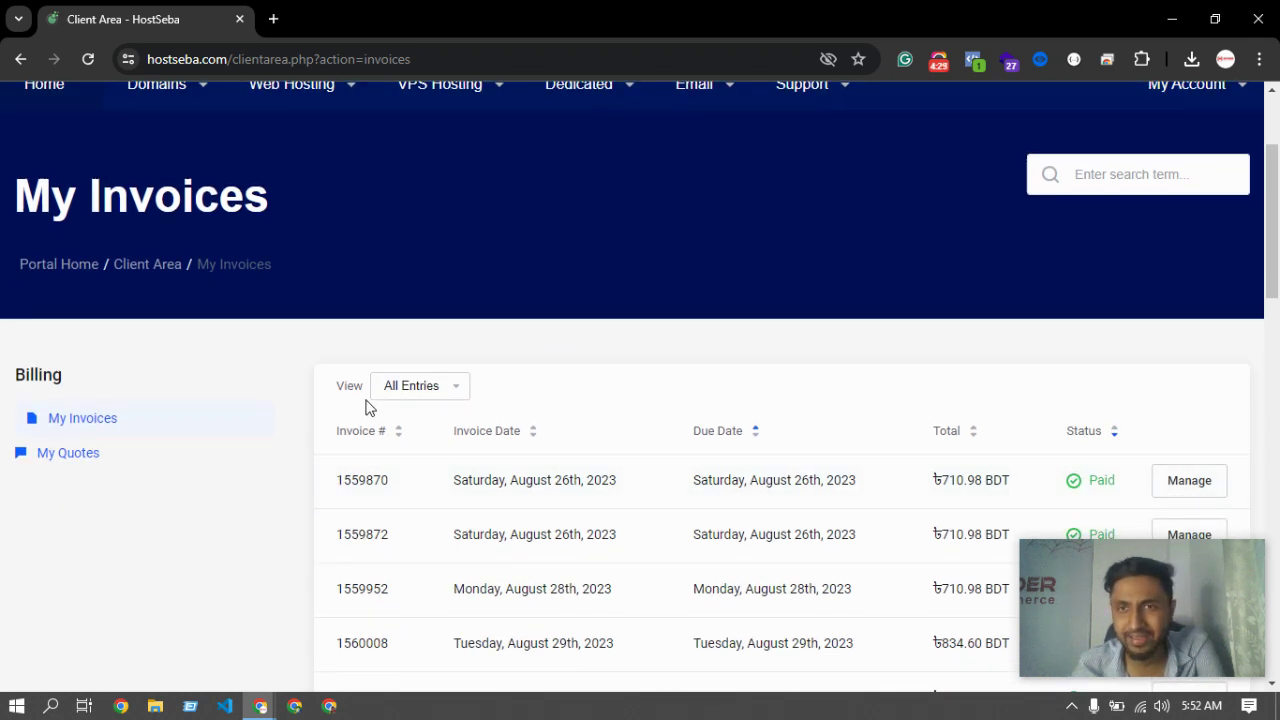
- Return from the invoices list to My Dashboard and bring up the account's summary cards
{"action": "scroll", "coordinate": [452, 354], "scroll_direction": "up", "scroll_amount": 2}
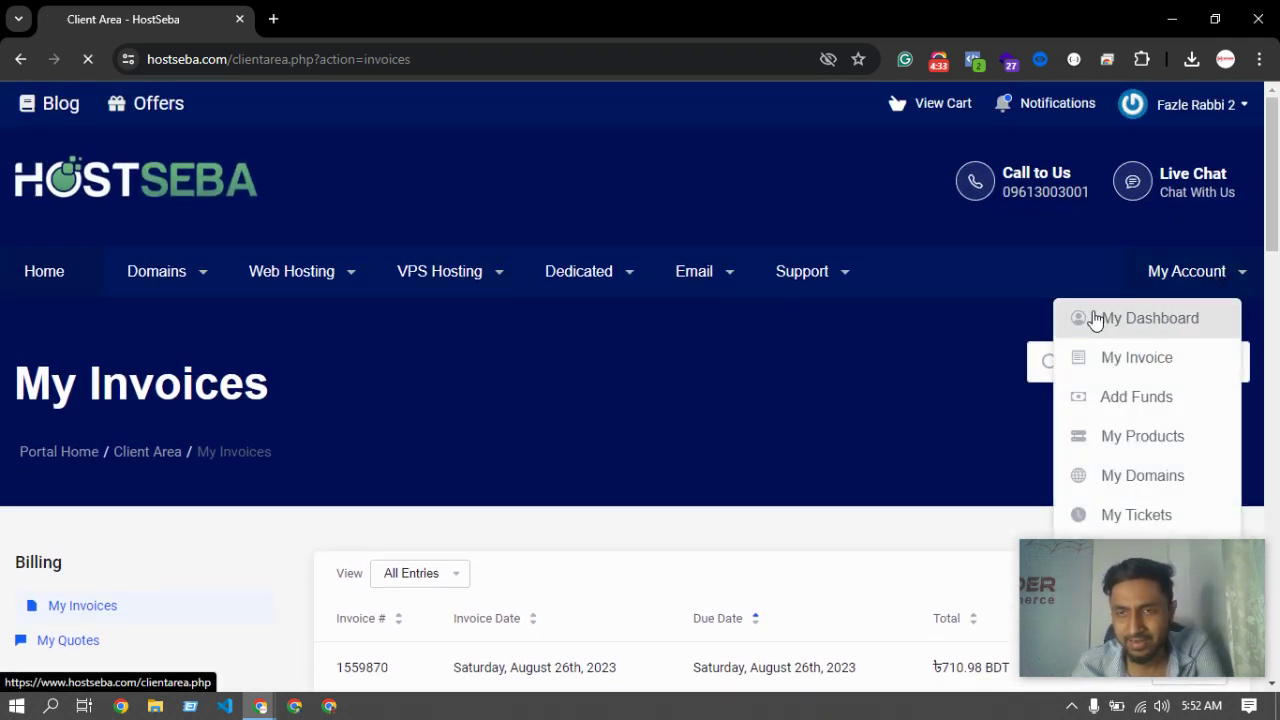
{"action": "left_click", "coordinate": [1140, 318]}
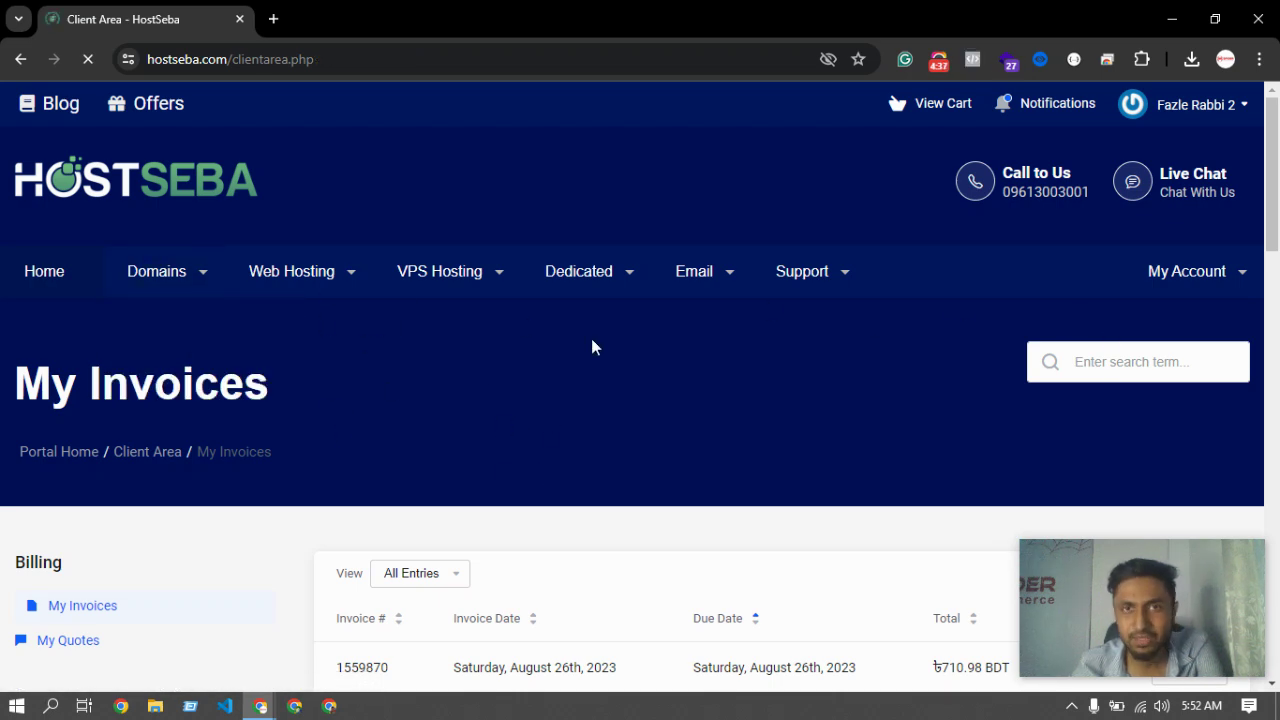
{"action": "scroll", "coordinate": [591, 371], "scroll_direction": "down", "scroll_amount": 1}
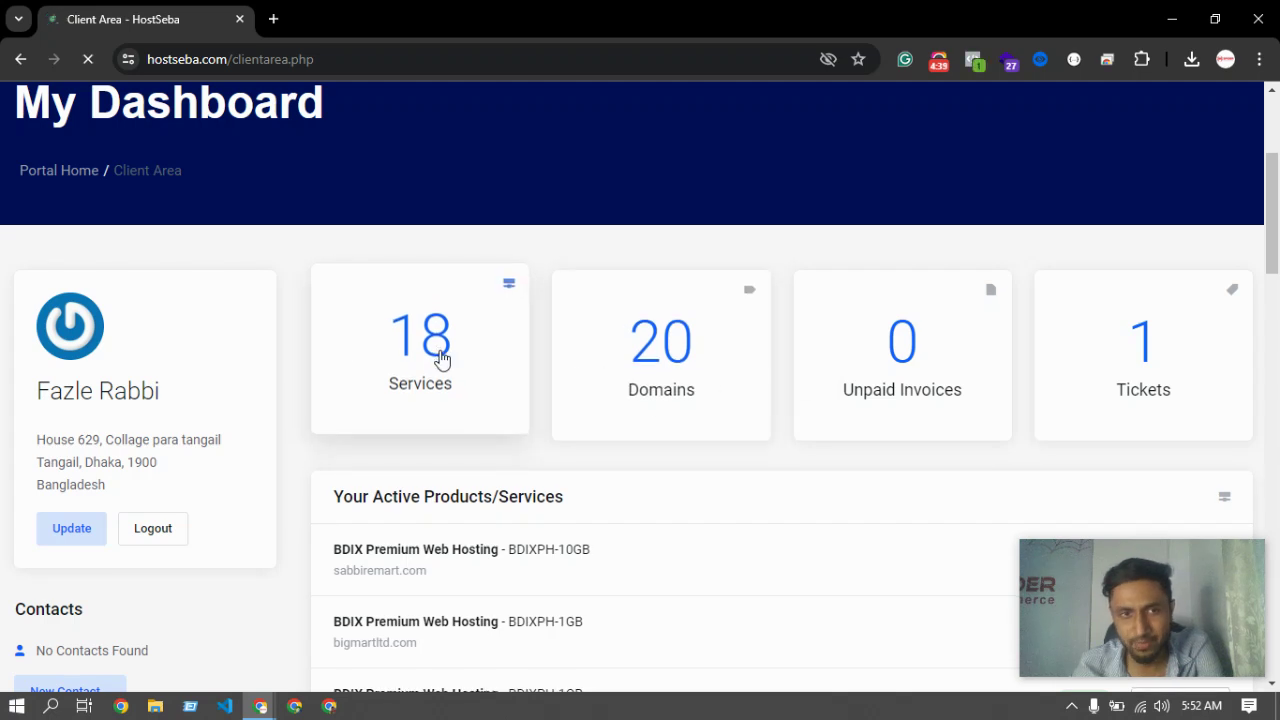